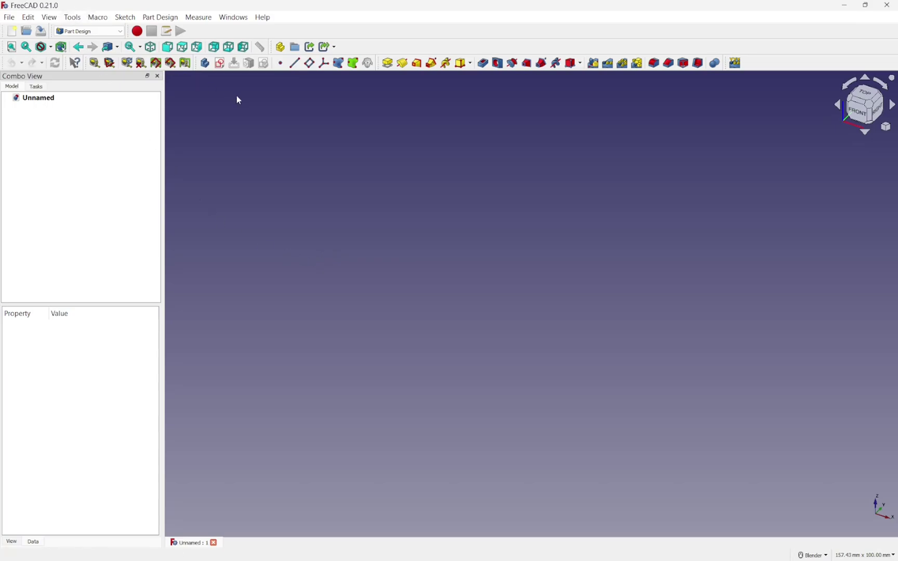
Create a new body and start a sketch on its XY plane
click(205, 63)
click(220, 63)
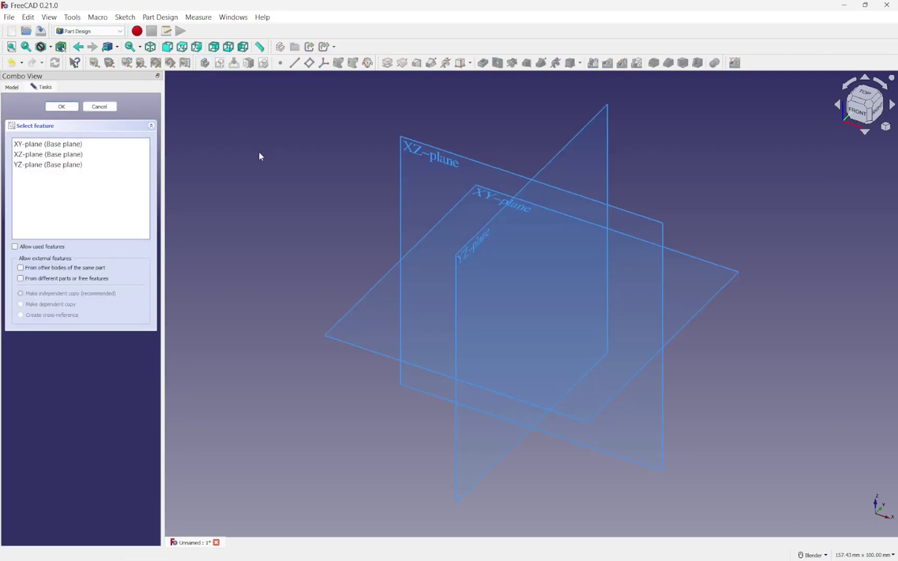
click(492, 203)
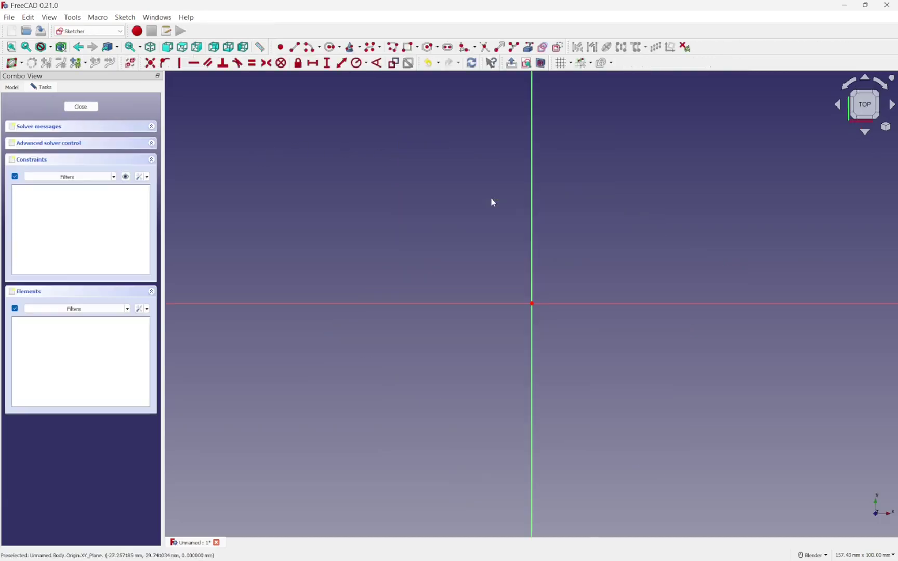
Sketch a half-circle arc of about 35 mm radius centred on the origin, bulging toward negative X with both ends on the vertical axis
click(314, 51)
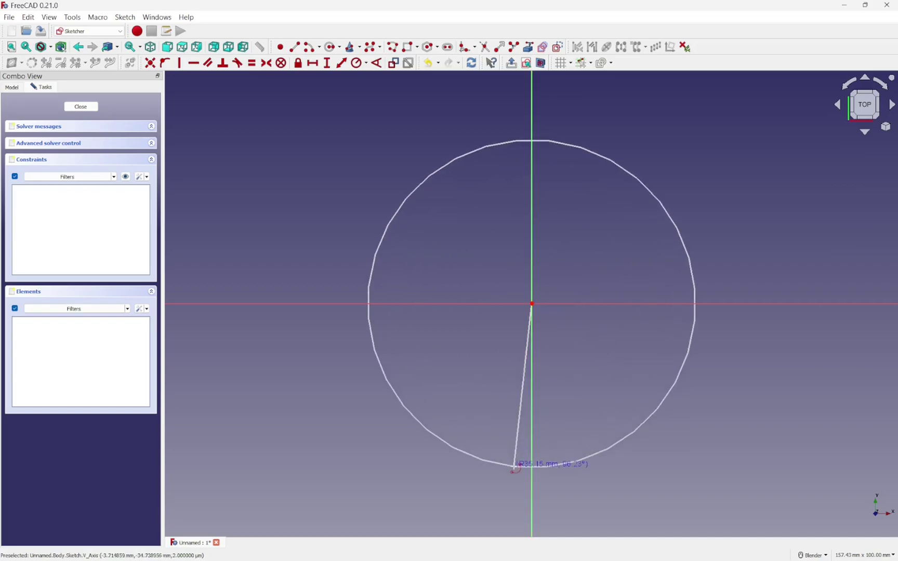
click(524, 466)
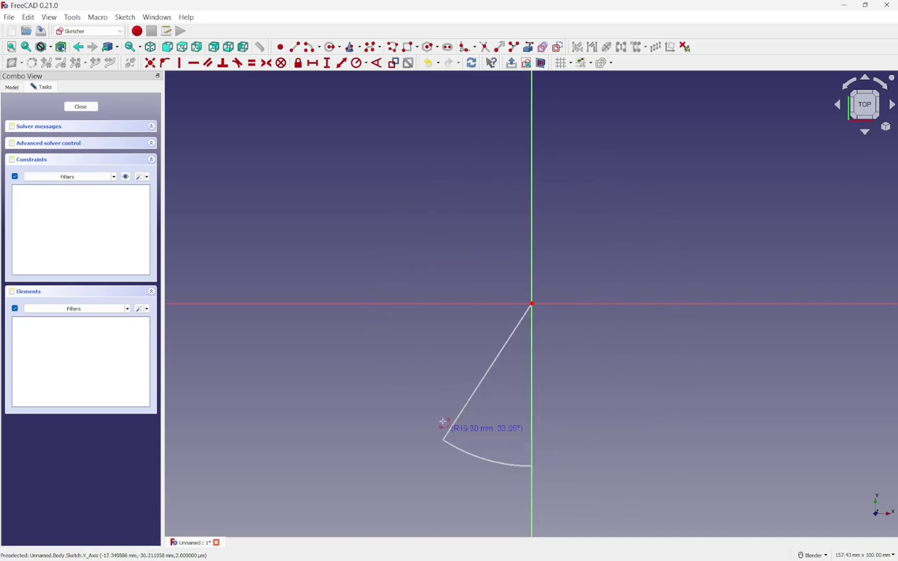
click(529, 167)
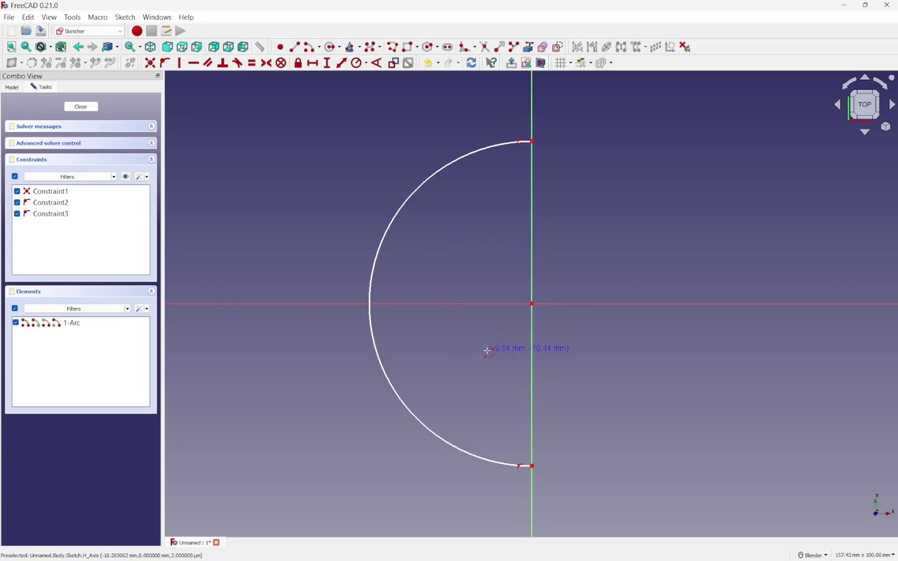
key(Escape)
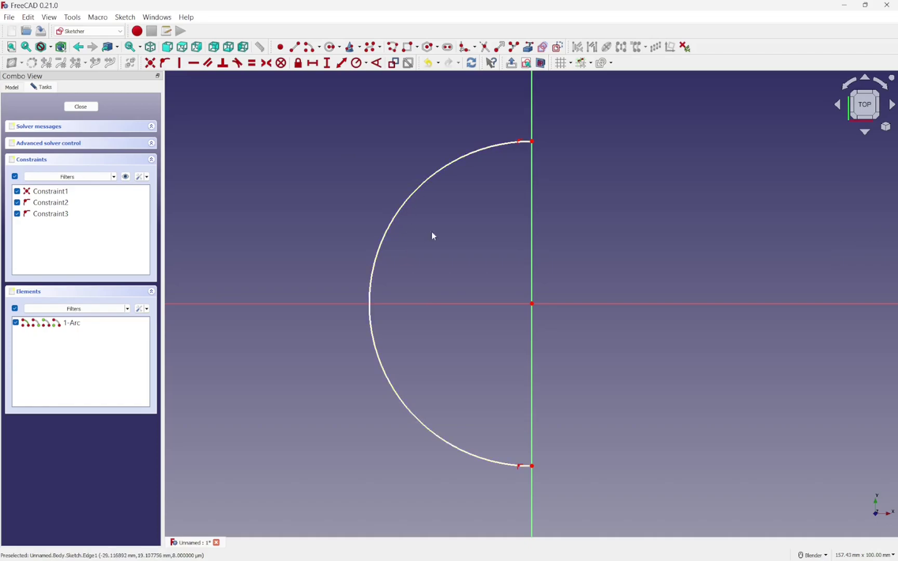
Mirror the arc across the sketch's vertical axis, and test the copy's independence by enlarging it and shrinking it back to match
click(421, 188)
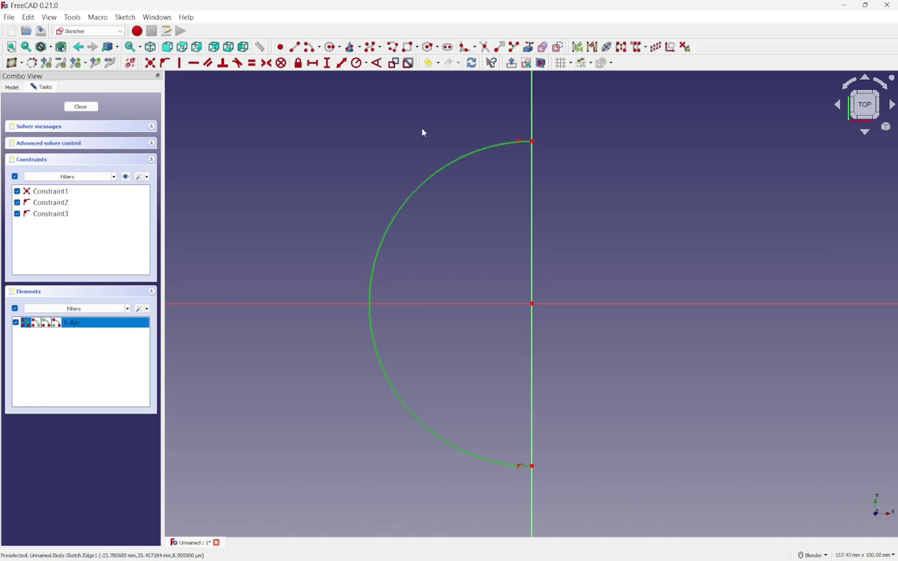
click(533, 109)
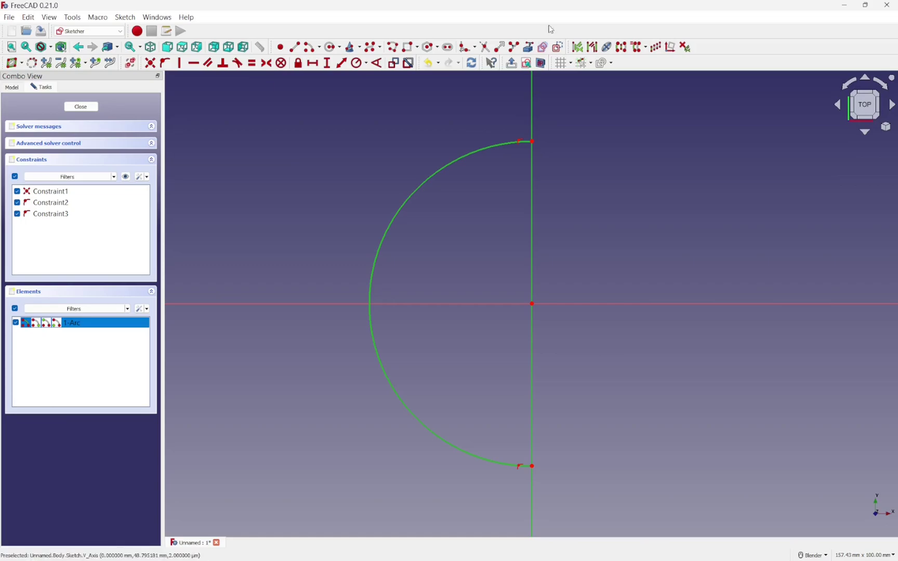
click(623, 51)
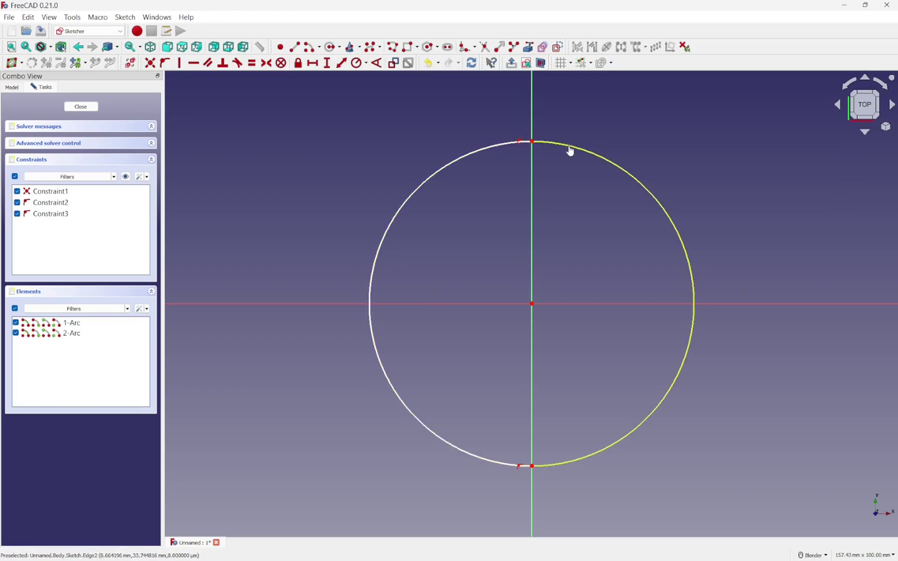
drag(570, 151, 608, 146)
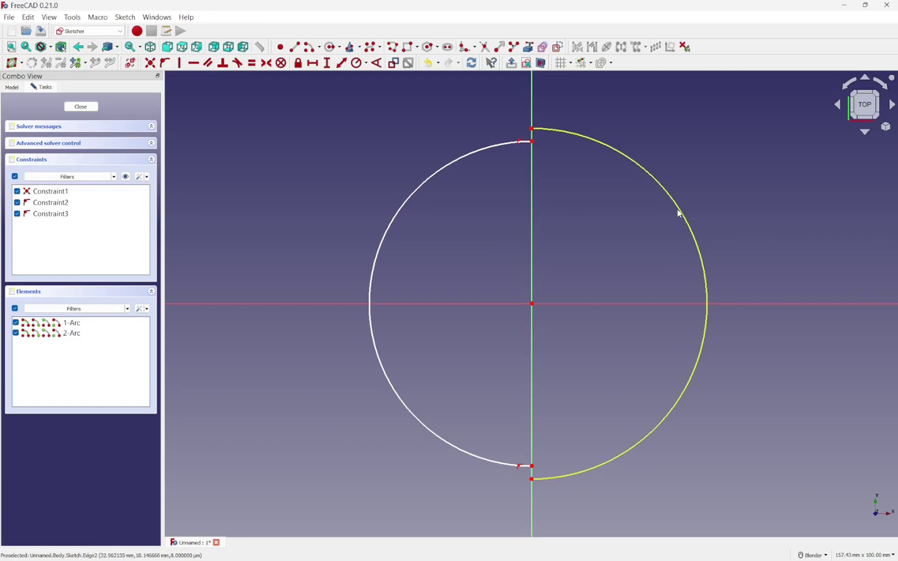
drag(680, 213, 667, 215)
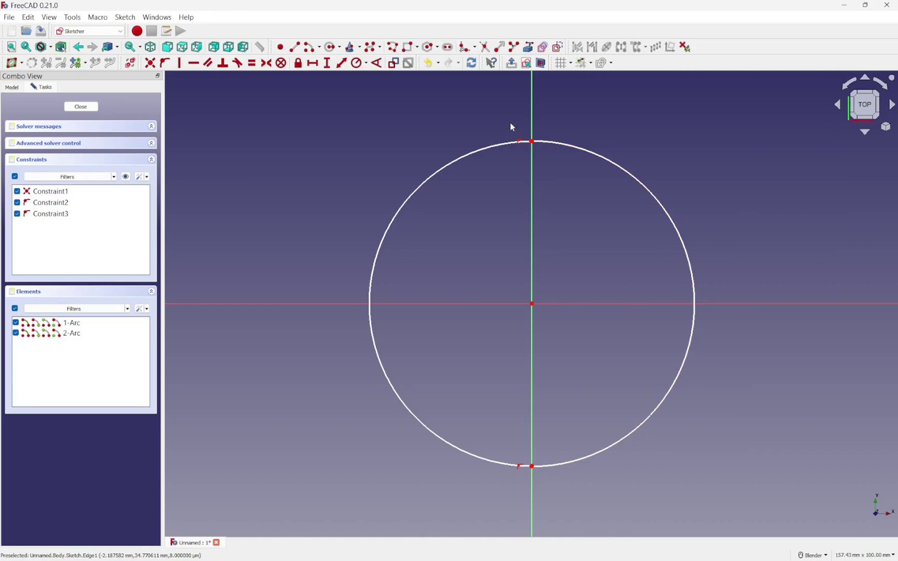
Make the two arcs' endpoints coincident at the top and bottom, and resize the joined circle to about 31 mm radius
drag(512, 123, 551, 159)
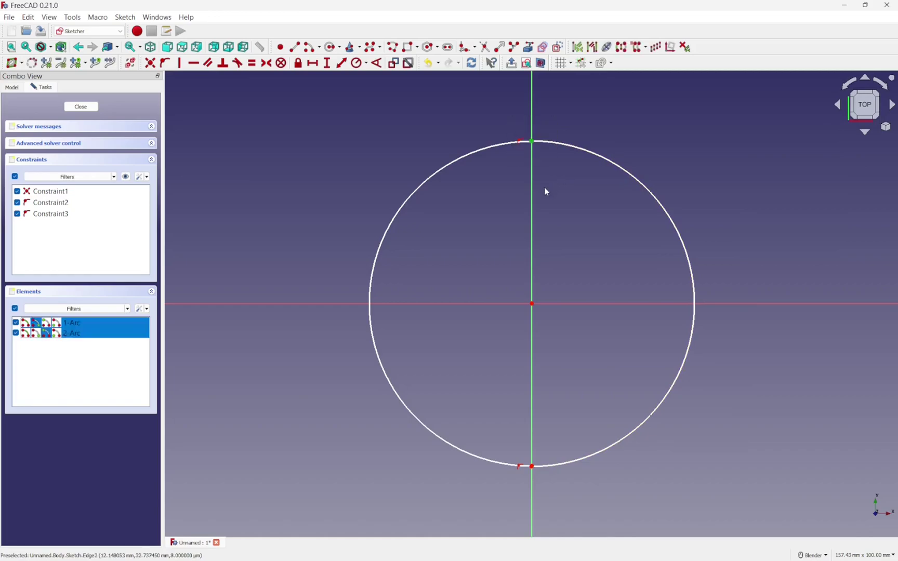
click(150, 64)
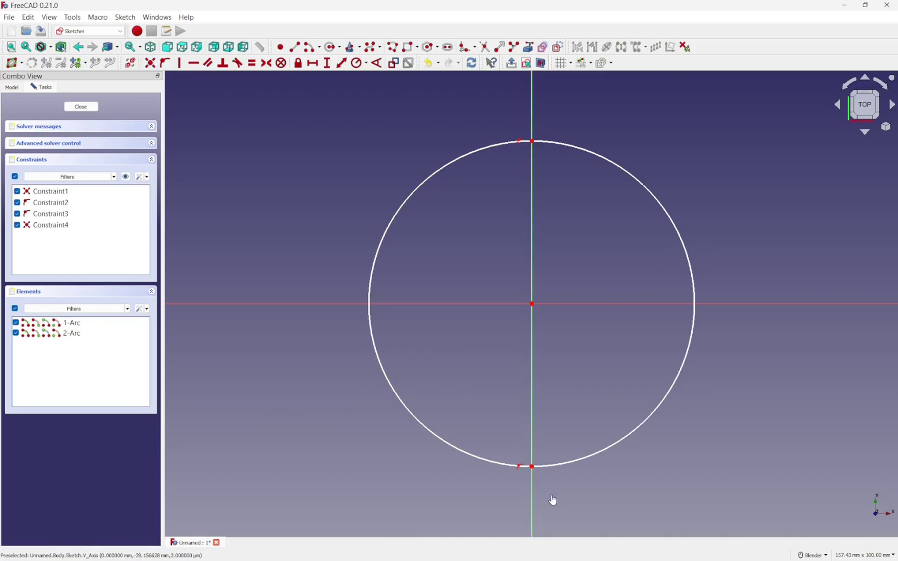
drag(515, 442, 554, 489)
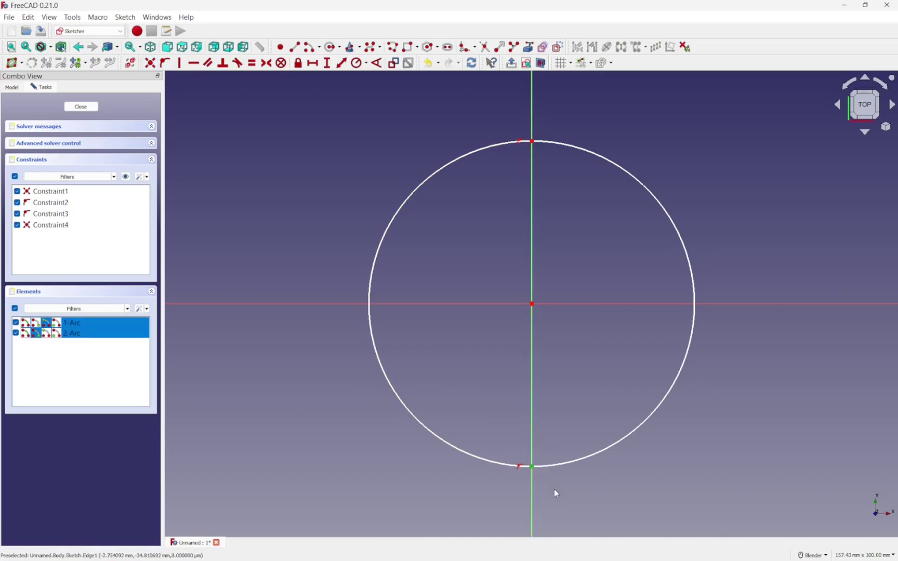
click(150, 63)
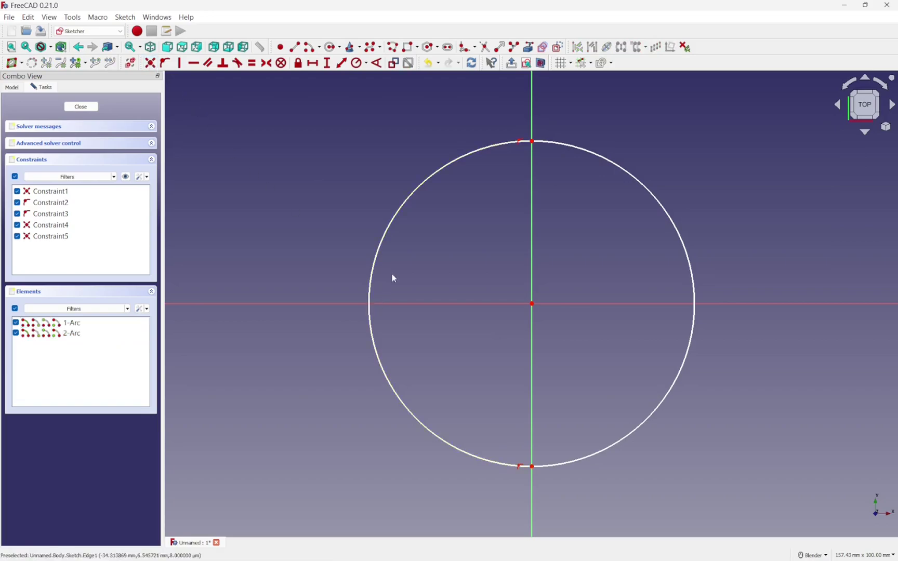
drag(671, 385, 650, 395)
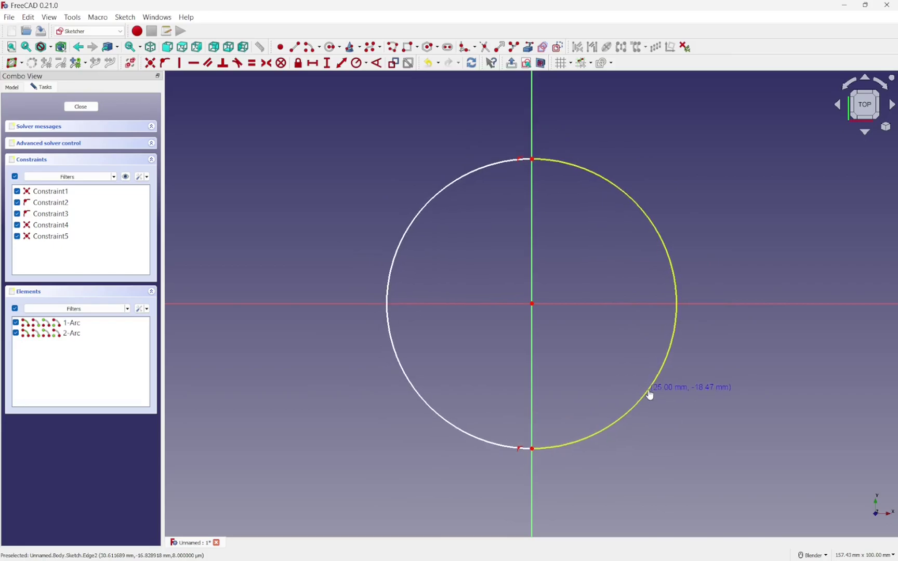
Close the sketch and try a 10 mm Pad of the full circle
click(85, 109)
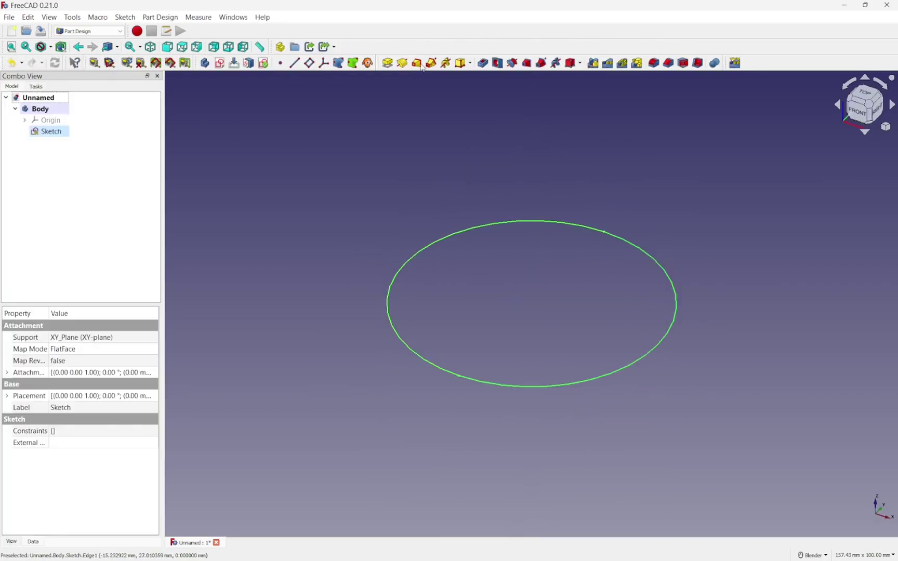
click(388, 63)
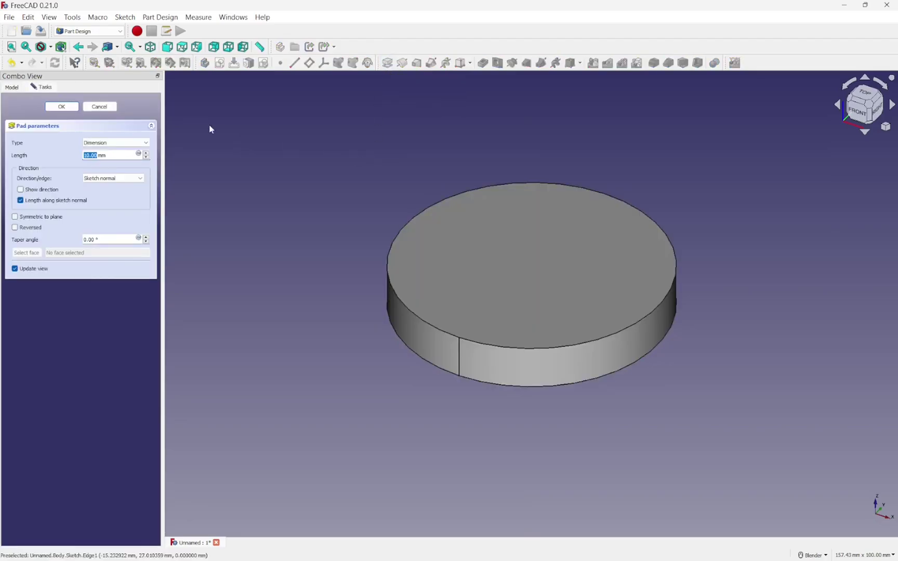
click(100, 106)
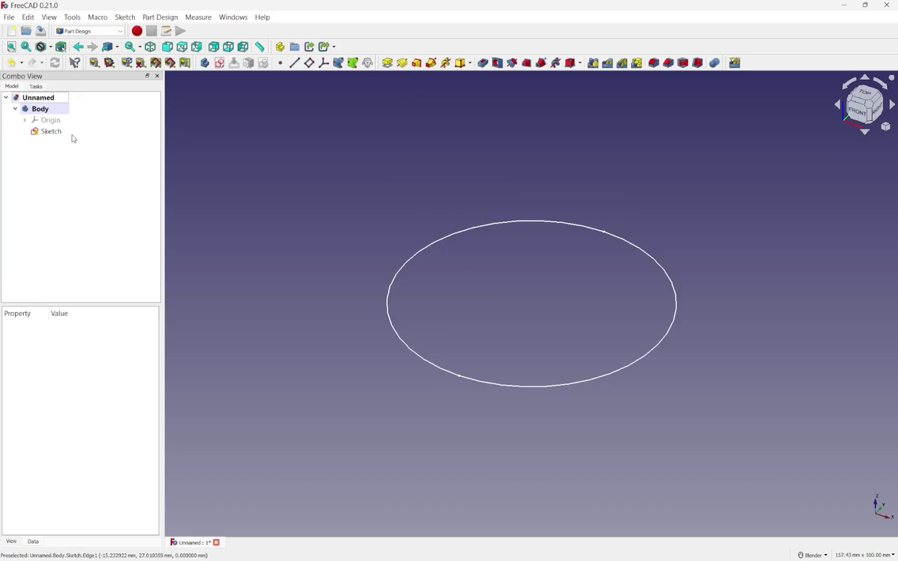
Reopen the sketch for editing and delete the mirrored arc on the positive X side
double_click(55, 132)
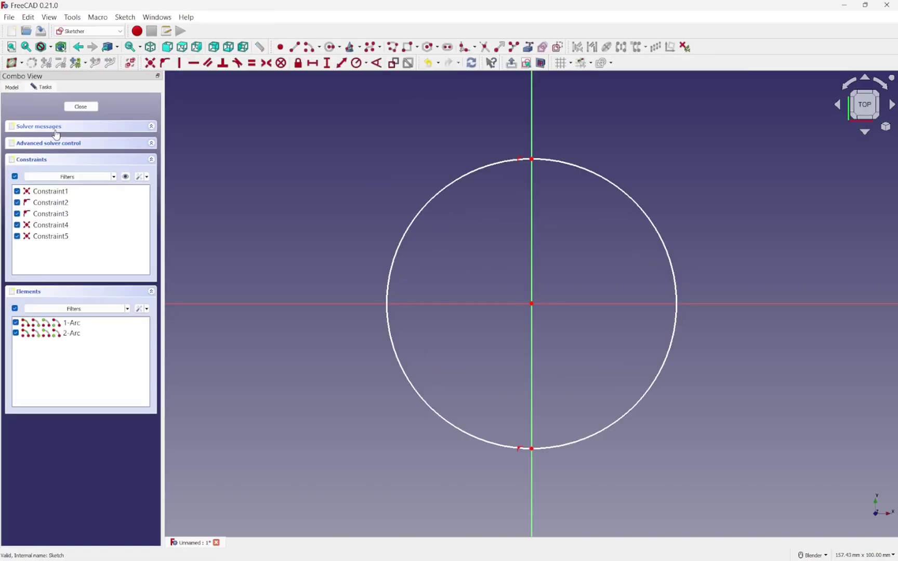
click(645, 217)
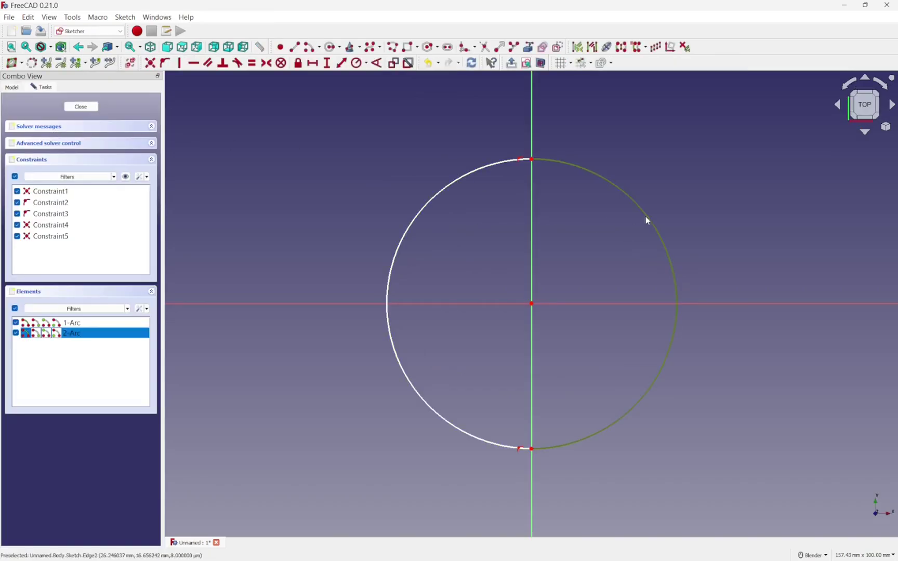
key(Delete)
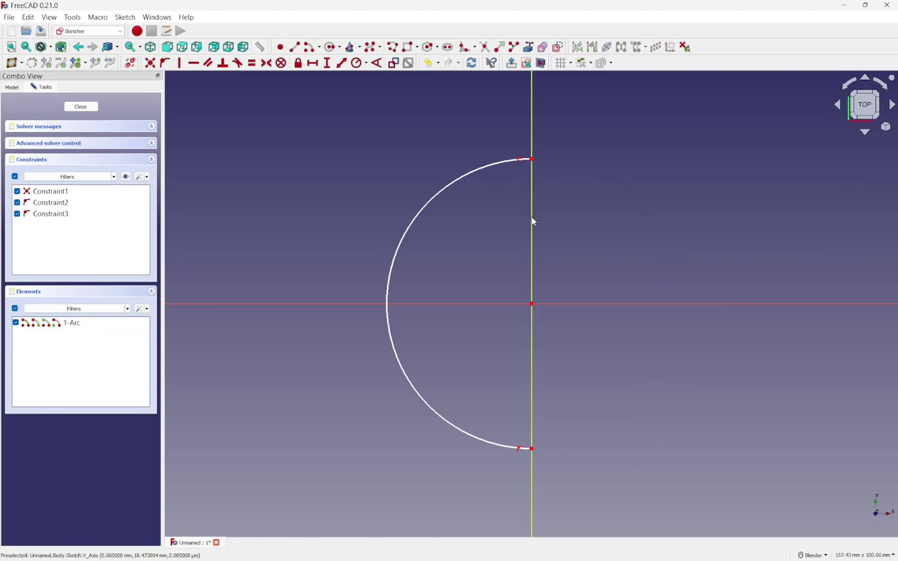
Close the half-circle profile with a straight line joining the arc's two endpoints along the vertical axis
click(295, 47)
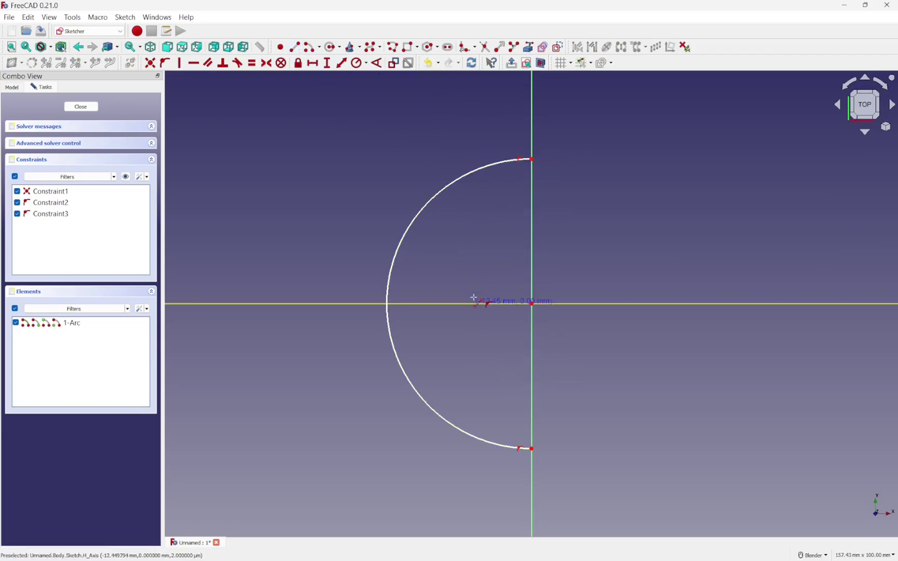
click(533, 159)
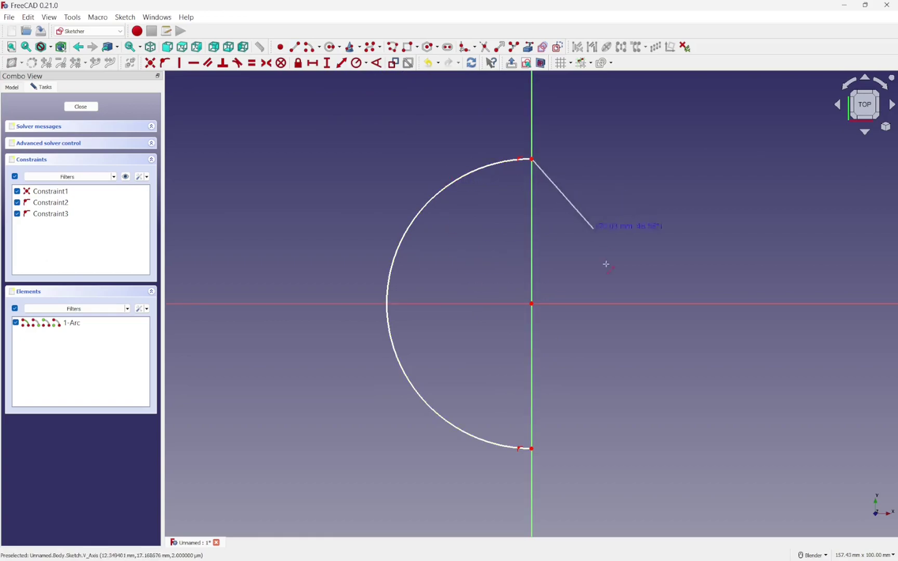
click(532, 448)
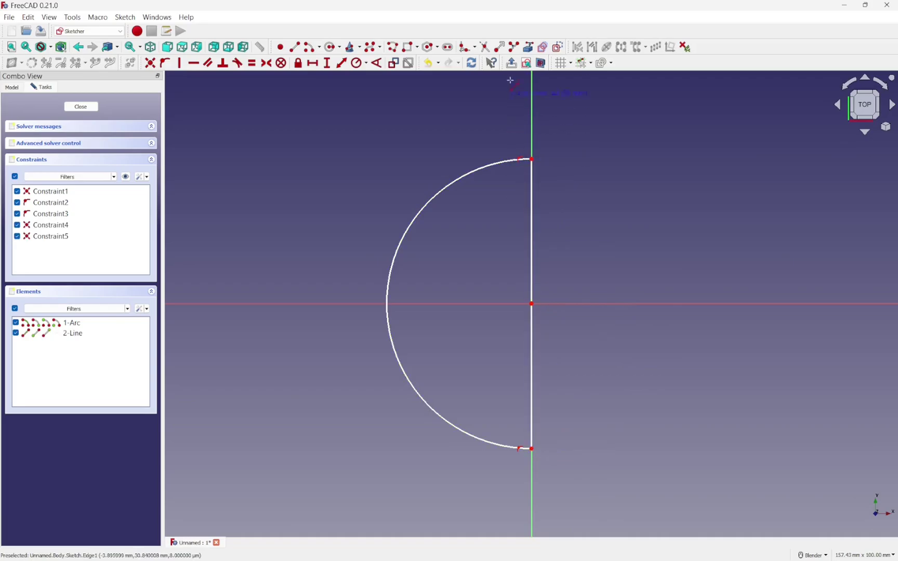
Finish the sketch and pad the half-circle profile 10 mm along the sketch normal
click(81, 107)
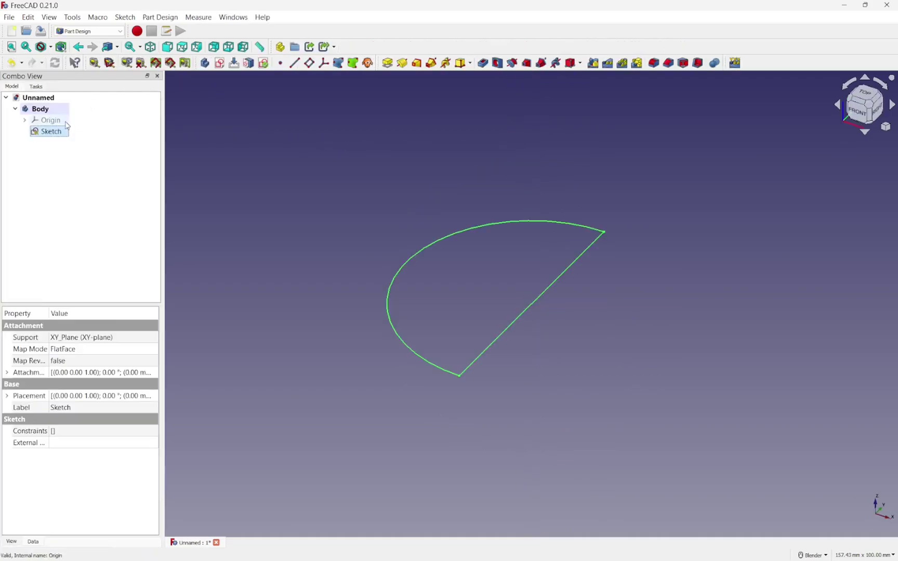
click(390, 65)
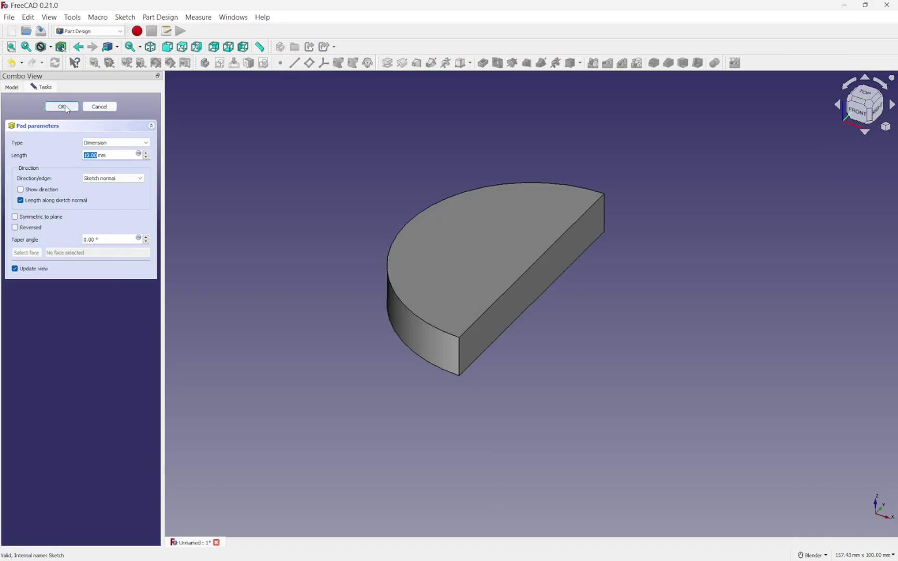
click(62, 106)
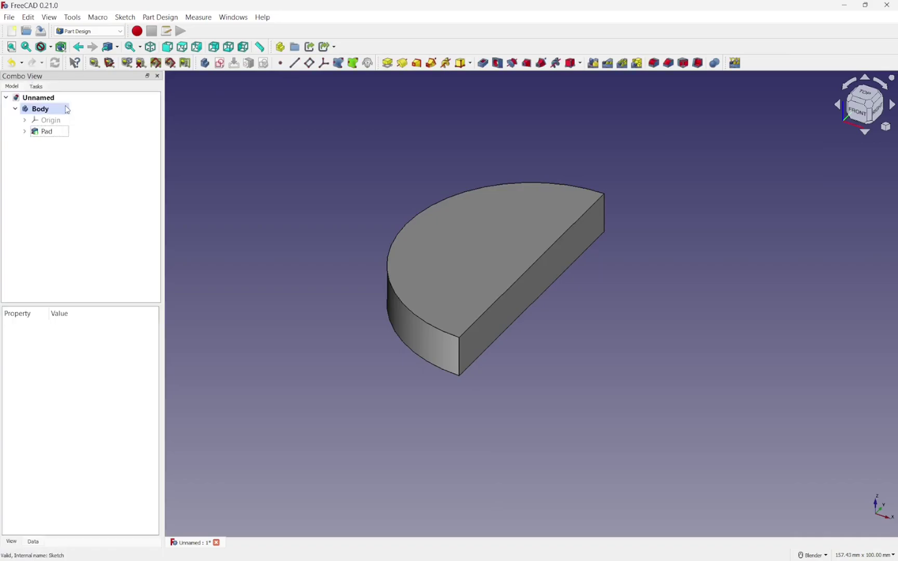
Apply a Mirrored feature to the half-disc pad about the vertical sketch axis
click(46, 134)
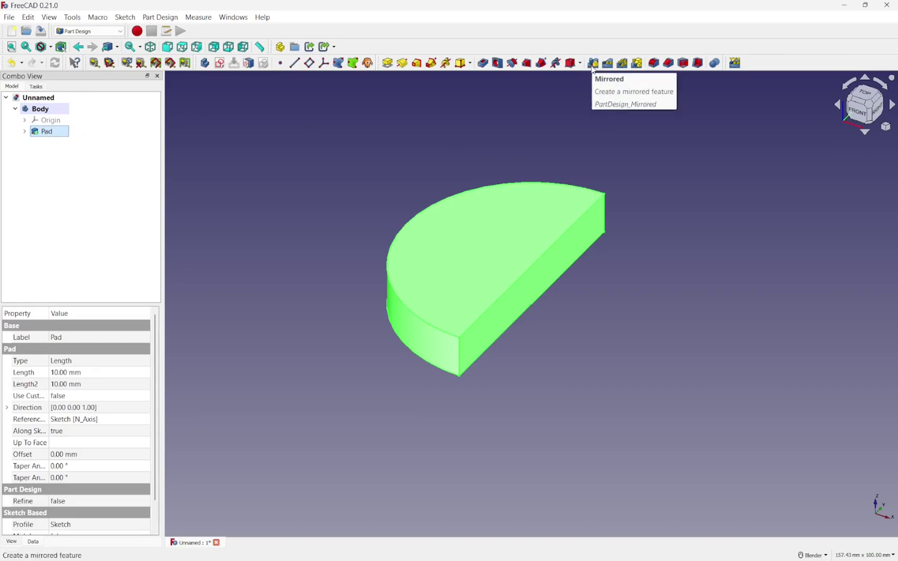
click(158, 17)
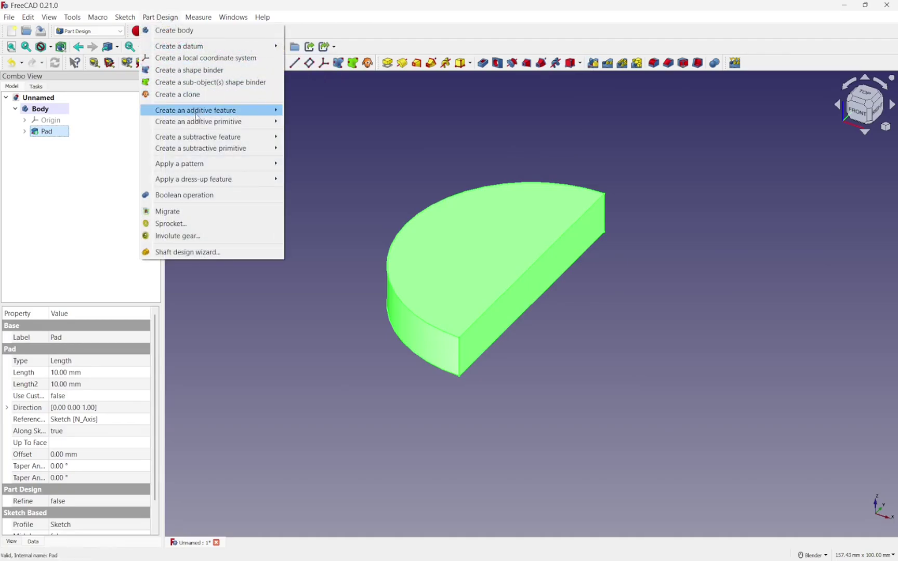
mouse_move(236, 169)
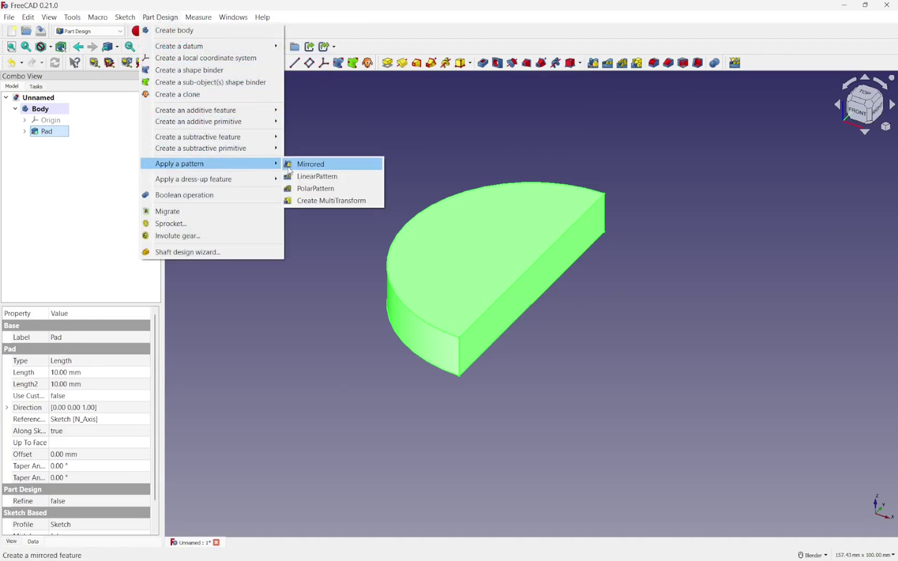
click(299, 166)
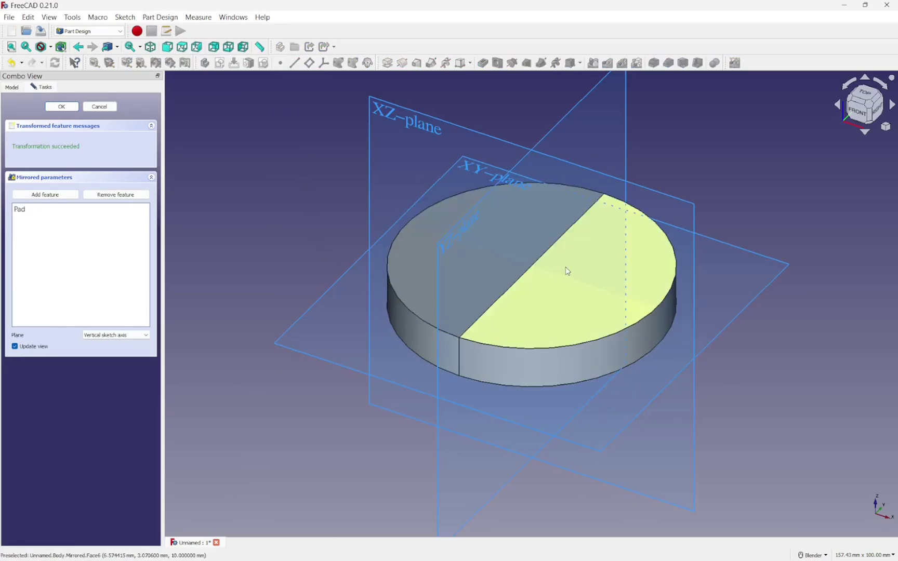
Change the Mirrored feature's plane to the horizontal sketch axis
click(104, 336)
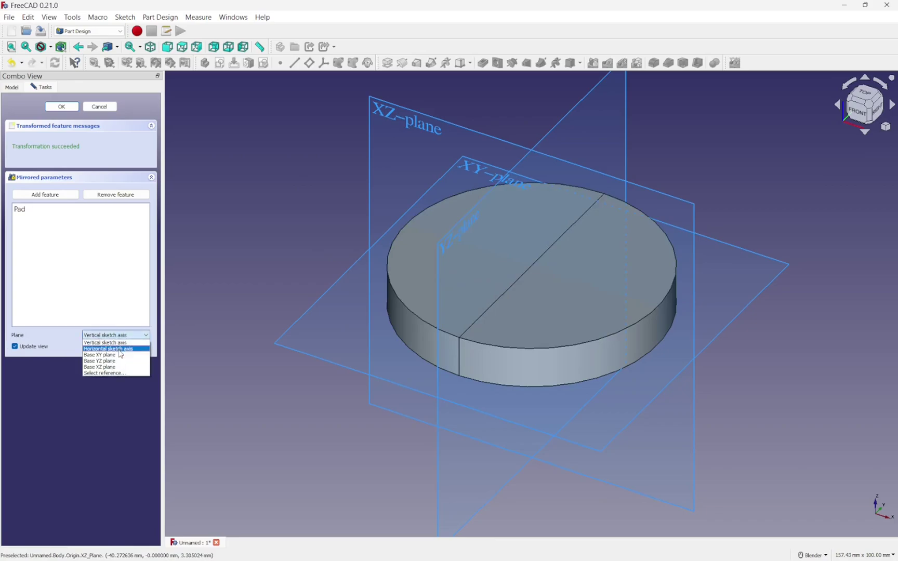
click(120, 348)
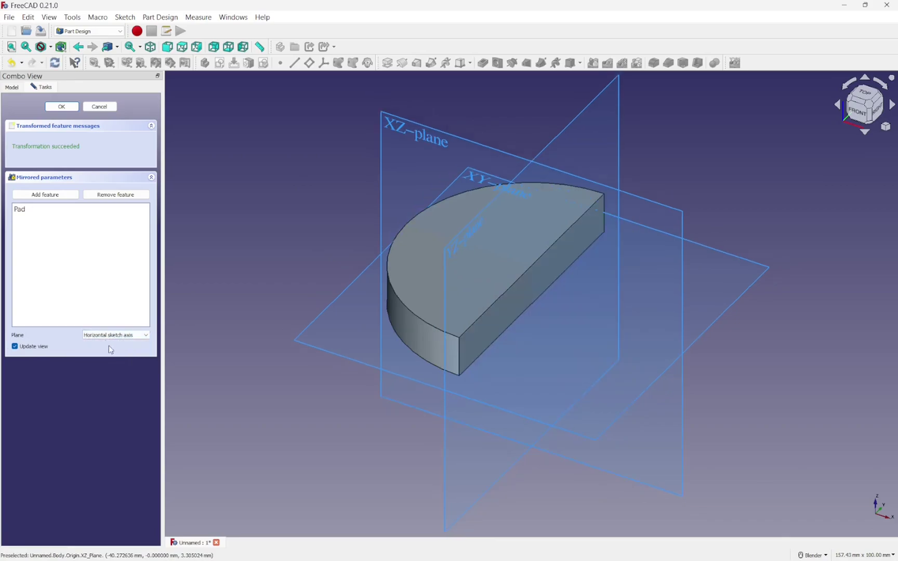
click(114, 335)
click(114, 347)
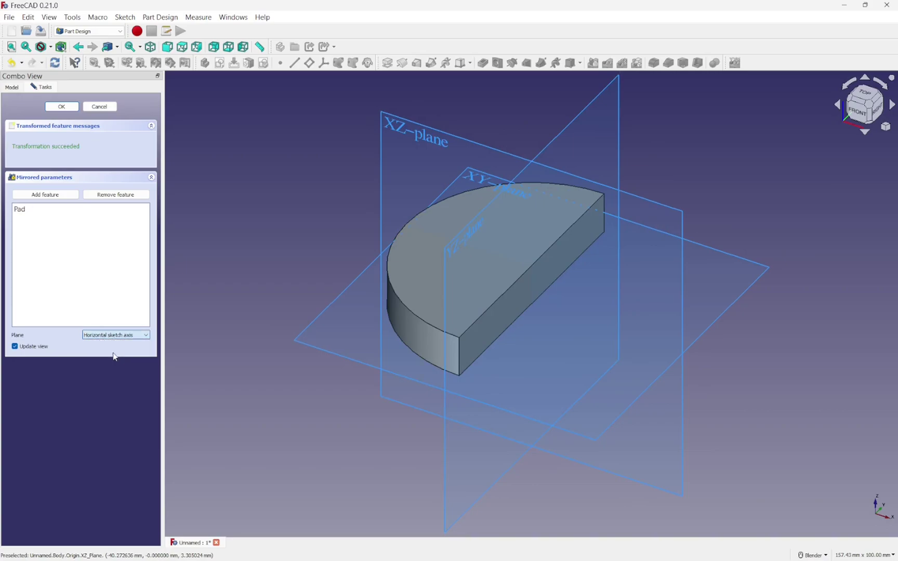
Mirror the half-disc pad about the Base YZ plane, after trying the Base XY plane, and accept the Mirrored feature
key(Down)
click(104, 335)
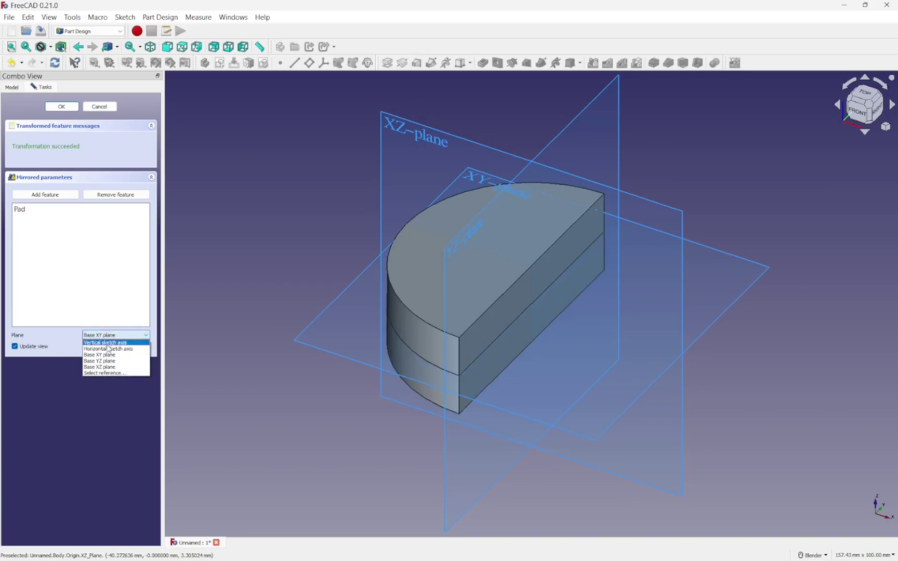
click(113, 361)
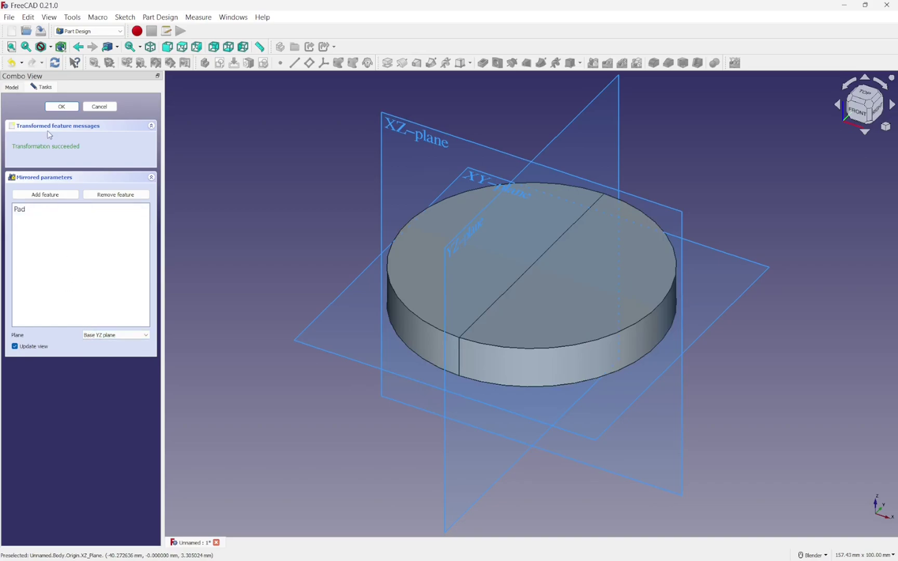
click(62, 107)
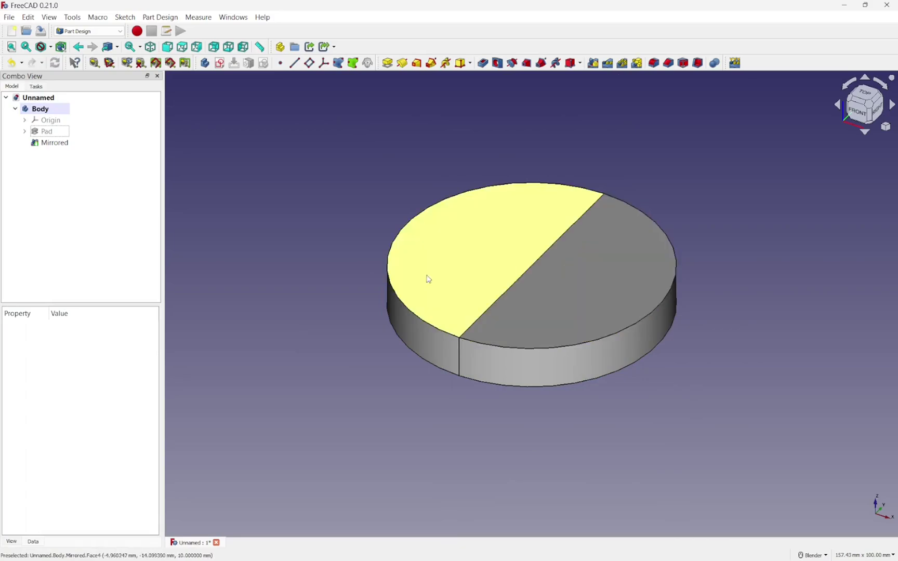
Show the axis cross in the 3D view to check the mirrored disc's position relative to the origin
click(50, 18)
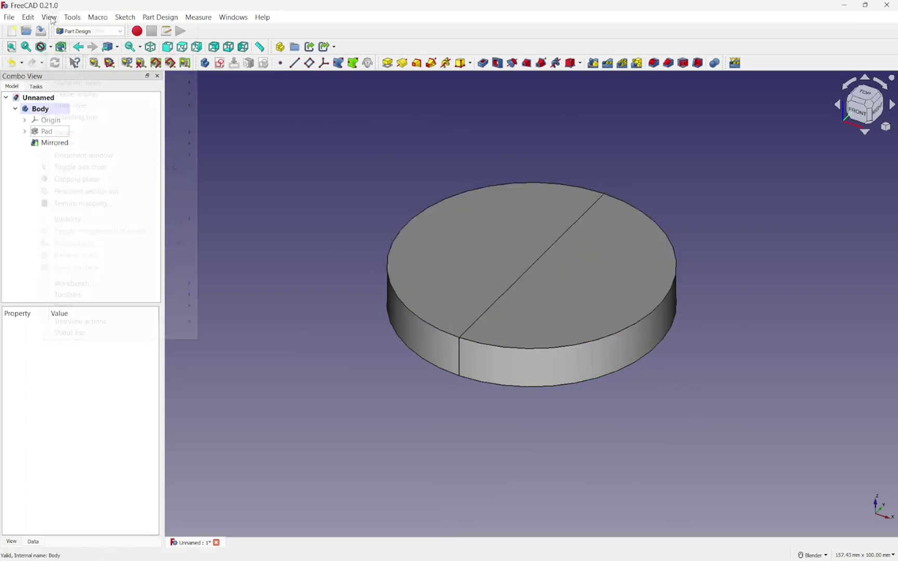
click(82, 168)
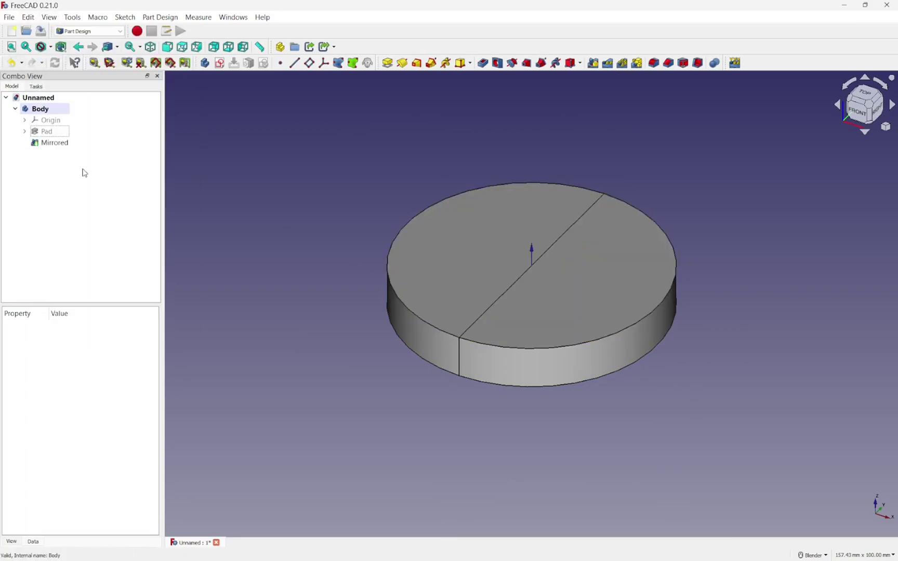
middle_drag(606, 347, 650, 358)
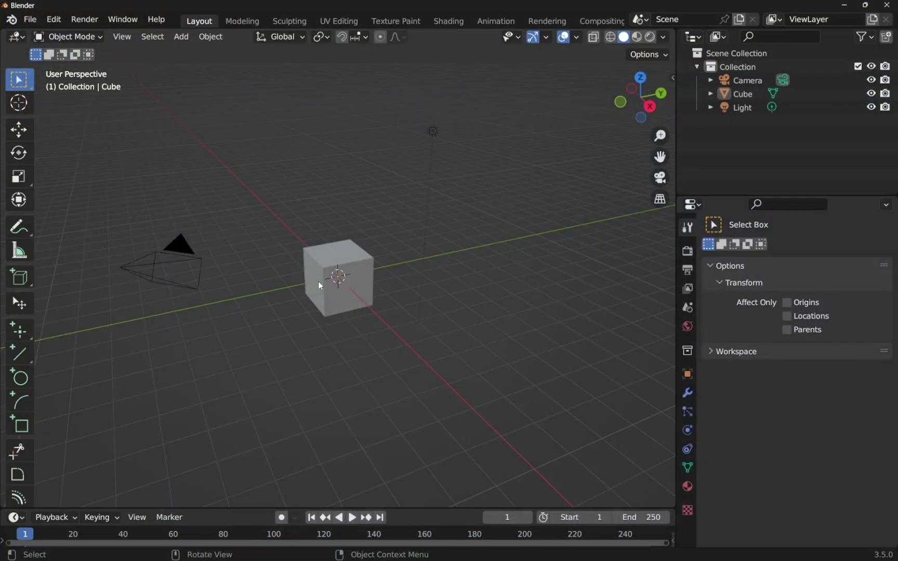
In Blender, select the default cube and move it a short distance along the negative Y axis, off the world origin
middle_drag(427, 284, 379, 283)
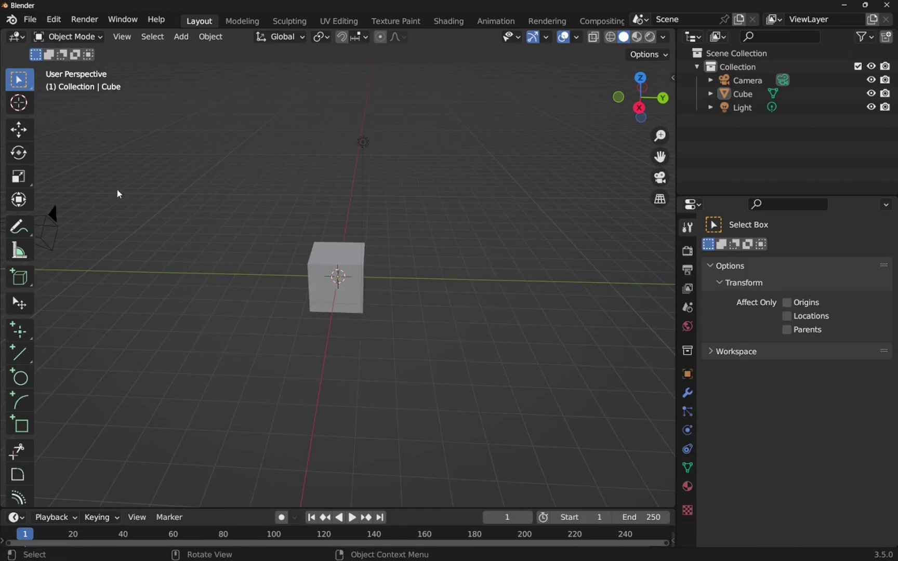
click(18, 137)
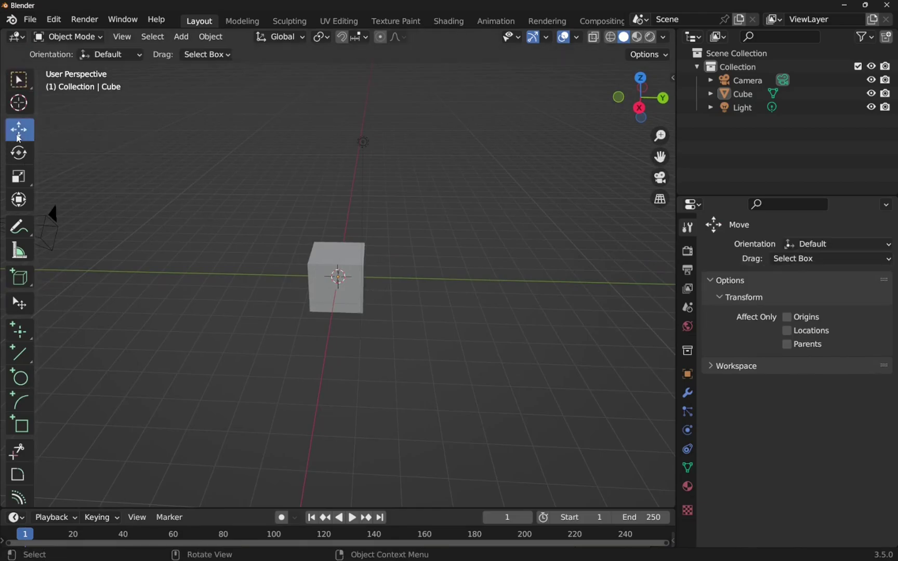
click(340, 303)
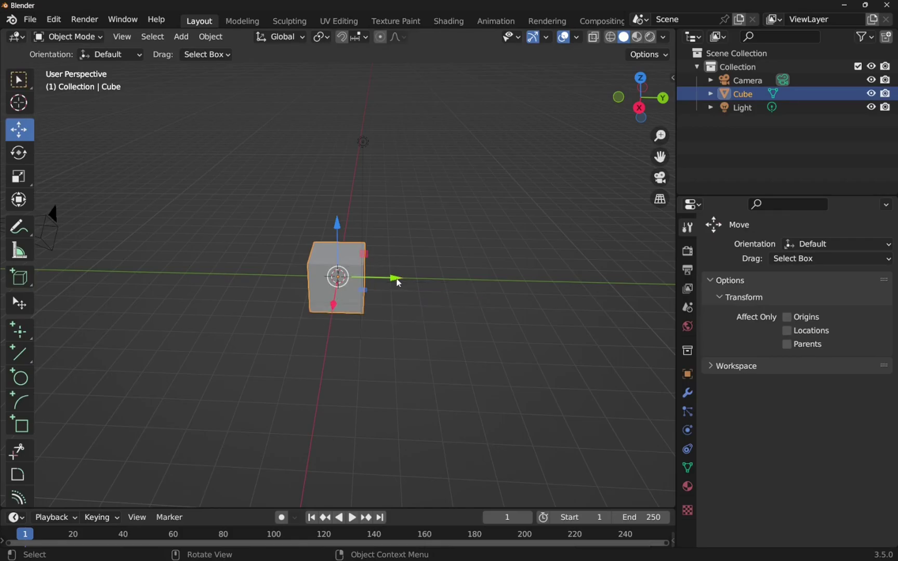
drag(397, 281, 365, 300)
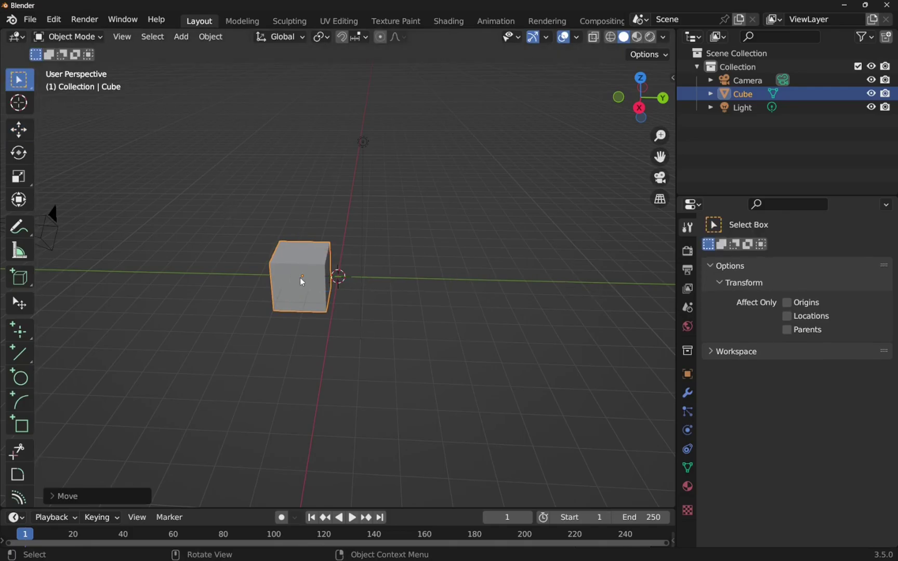
Add a Mirror modifier to the offset cube
click(687, 395)
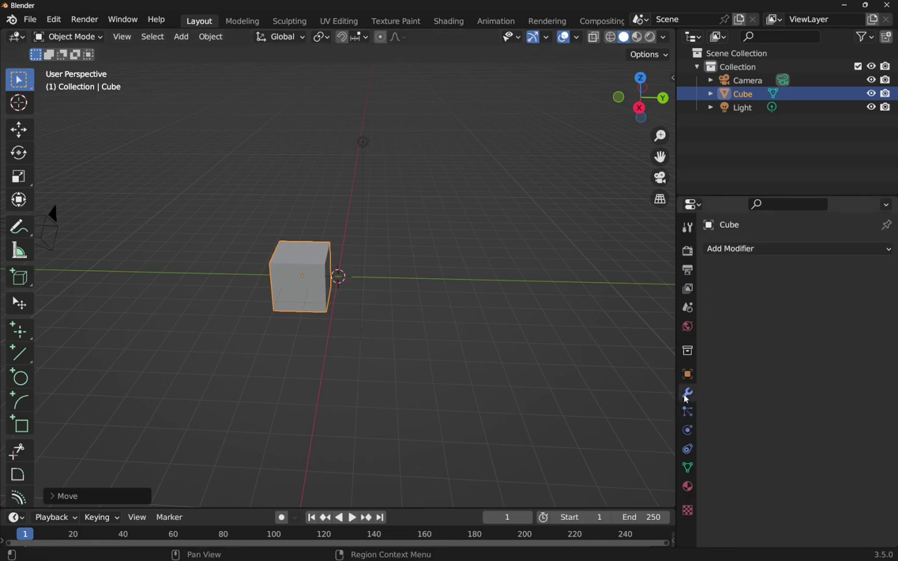
click(752, 250)
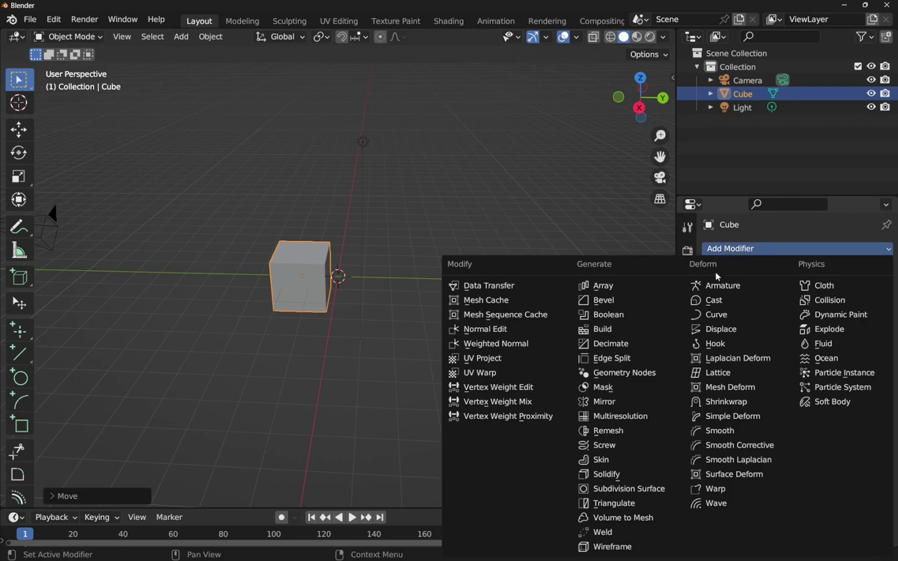
click(614, 403)
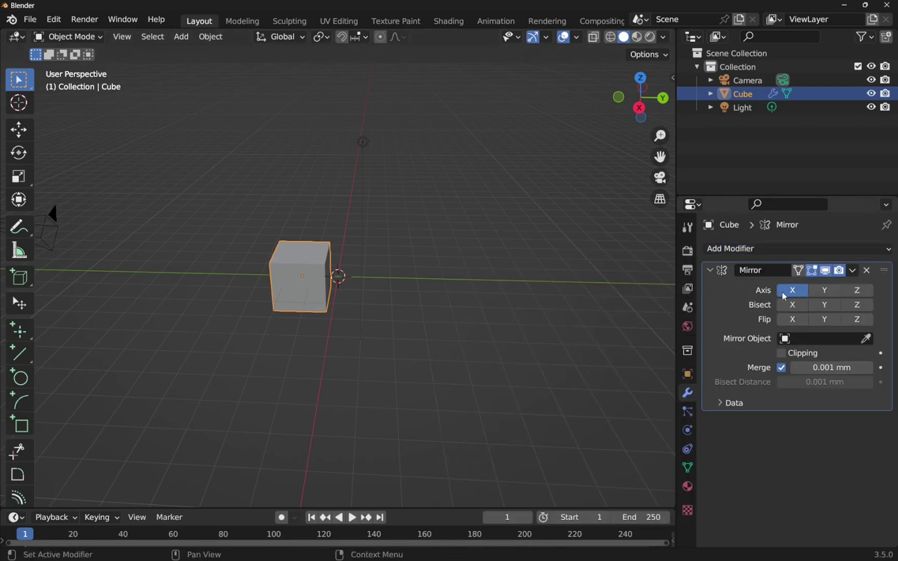
Try the Mirror modifier's Y and Z axes and switch off all of its mirror axes
click(852, 291)
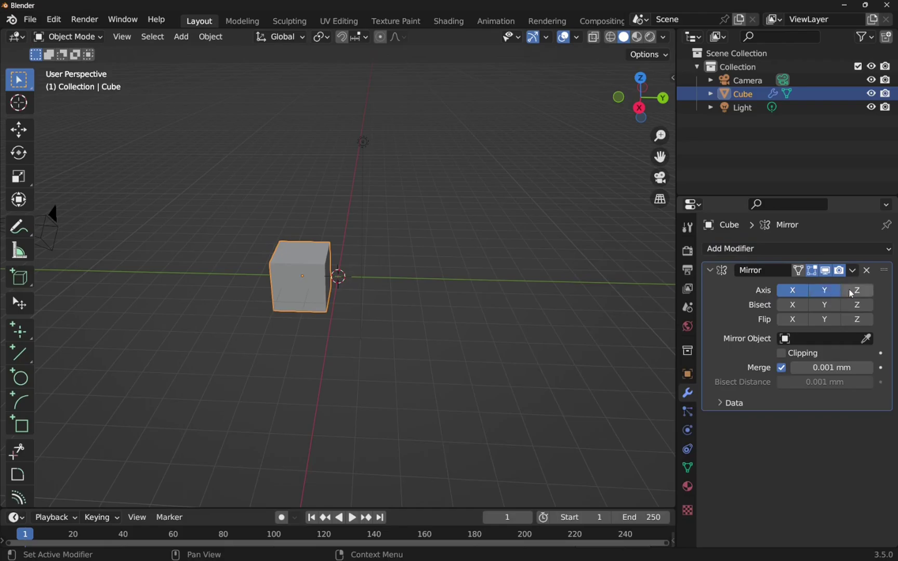
click(826, 294)
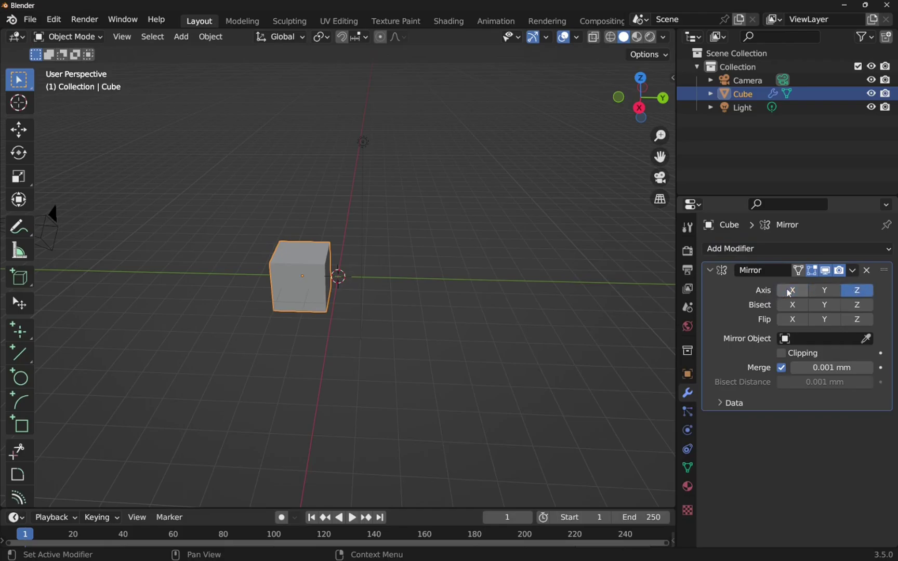
click(790, 291)
click(856, 292)
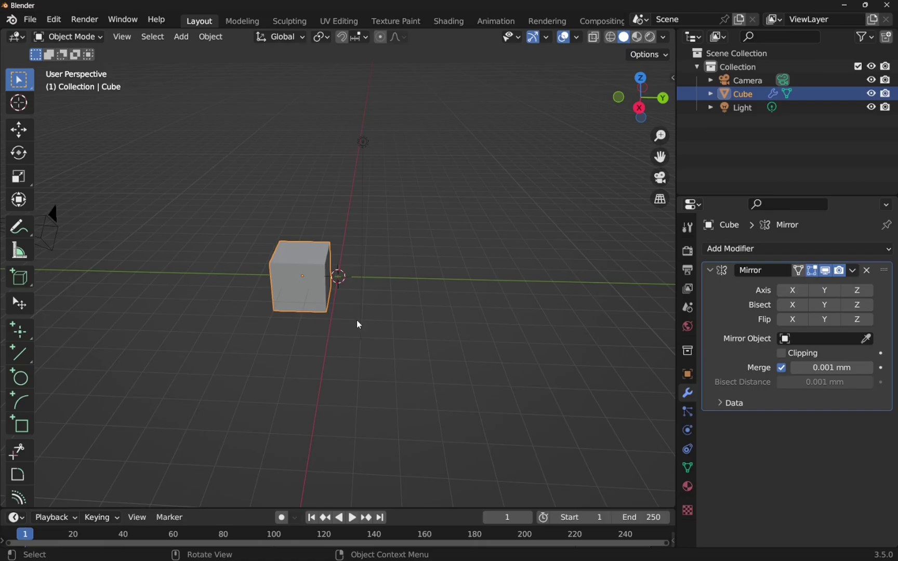
Set the cube's origin to the 3D cursor at the world centre
right_click(304, 278)
mouse_move(304, 274)
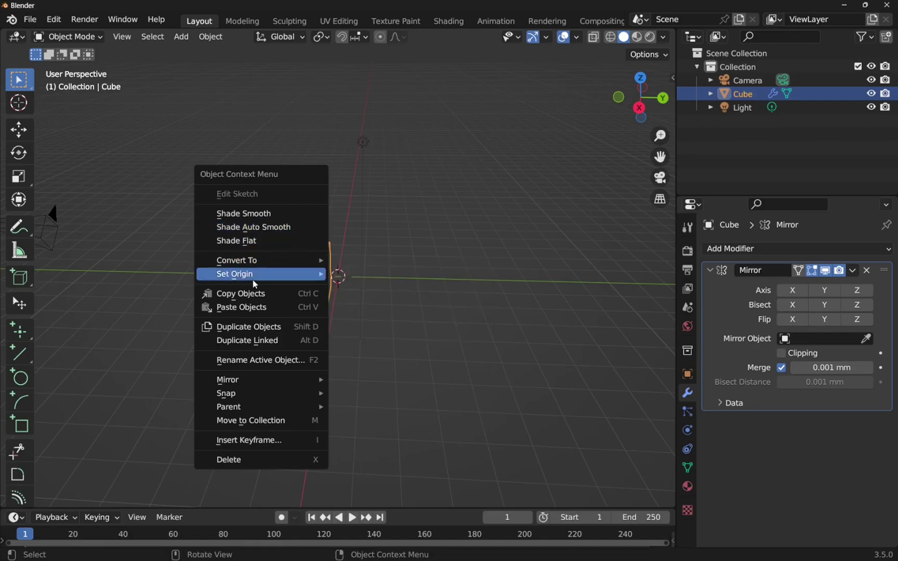
mouse_move(246, 279)
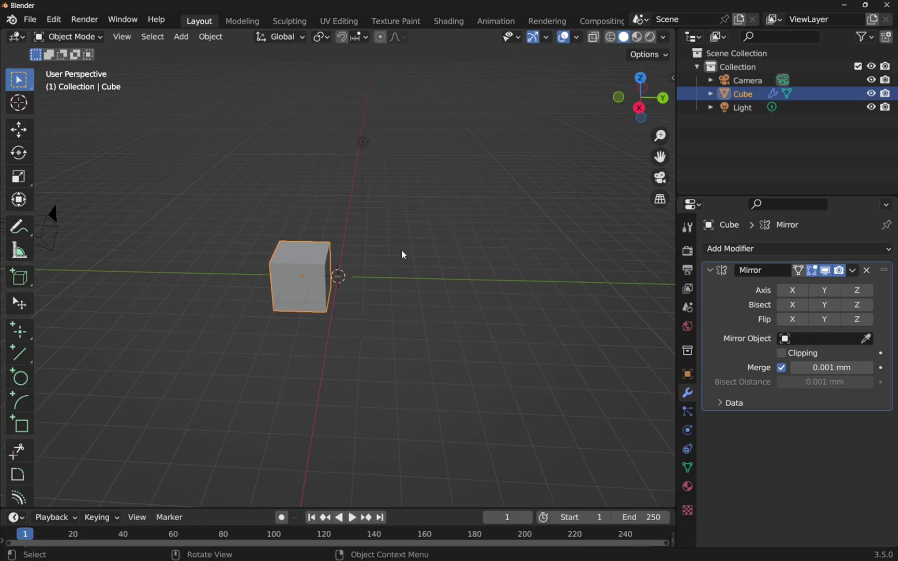
right_click(311, 287)
mouse_move(306, 287)
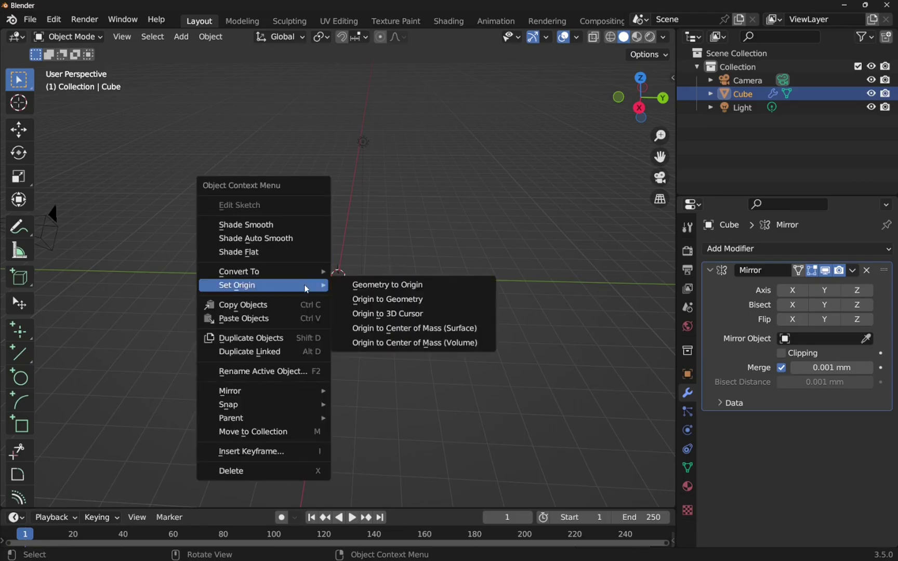
click(399, 315)
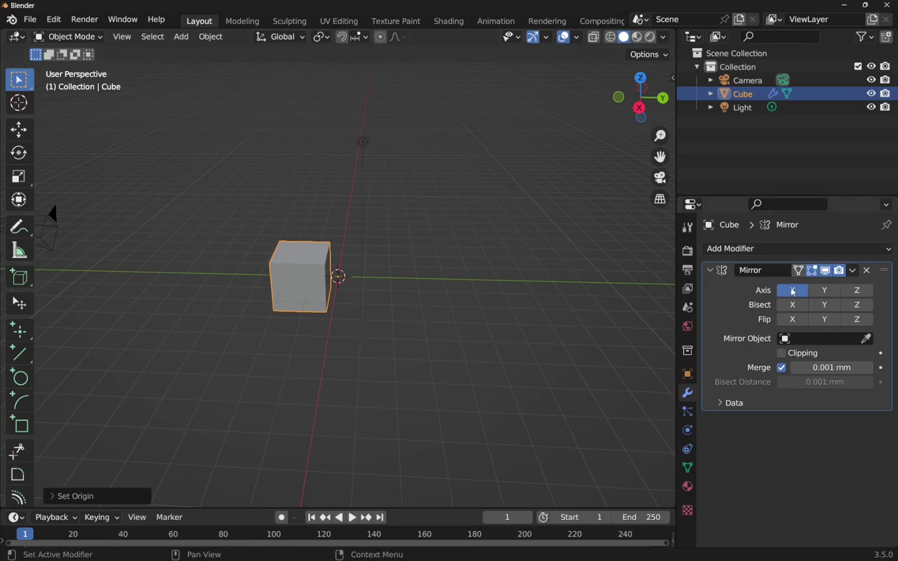
Enable the Mirror modifier's Y axis together with X to mirror the cube about its new origin
click(824, 291)
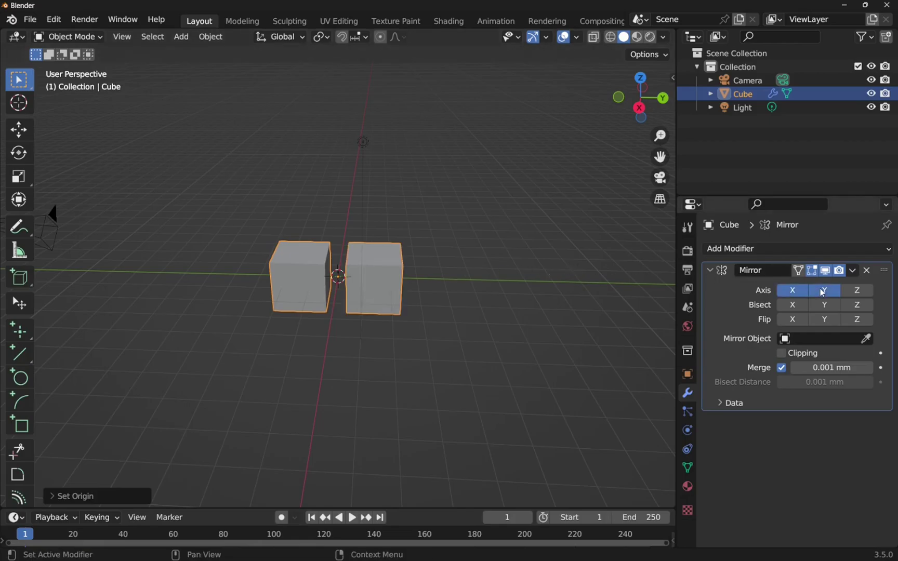
click(790, 292)
click(794, 291)
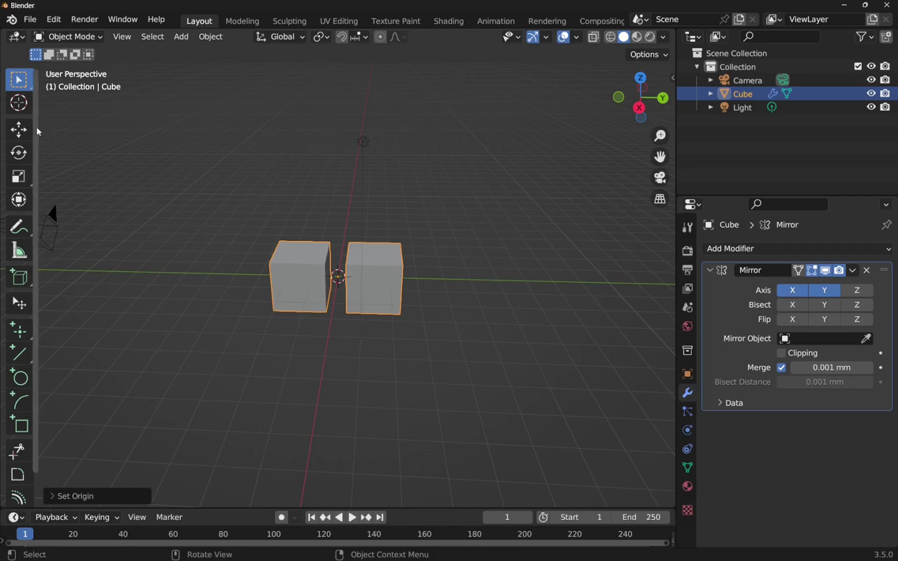
Place the 3D cursor on the X axis in front of the cubes and set the cube's origin to it
click(19, 104)
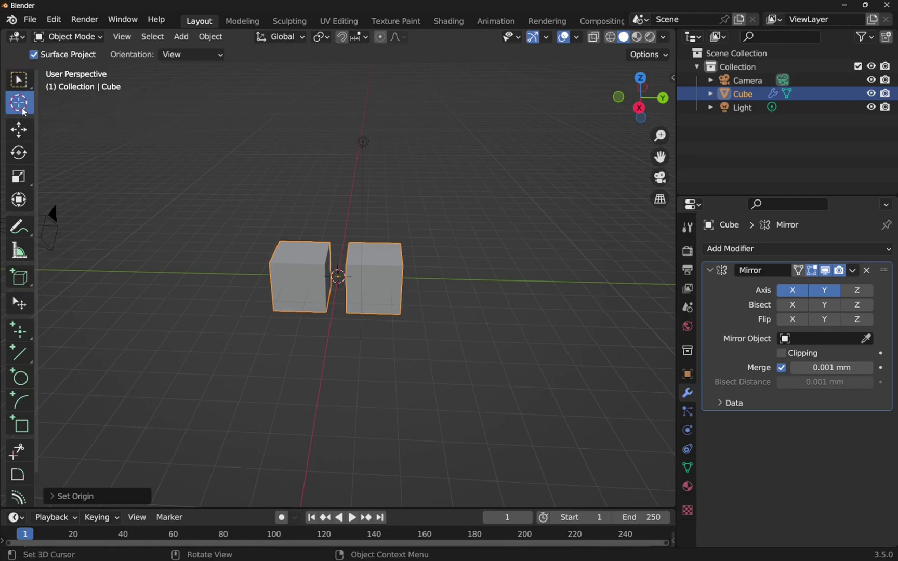
click(328, 336)
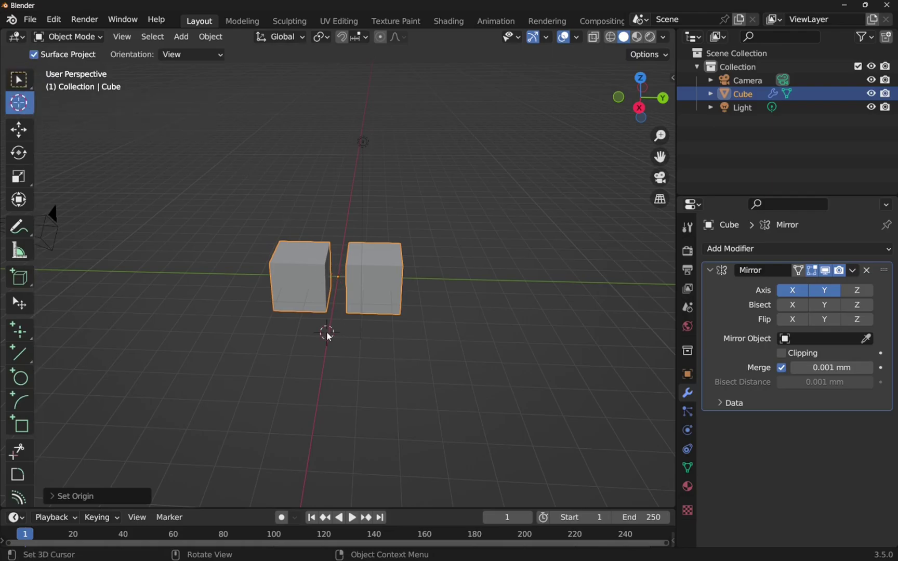
right_click(317, 287)
mouse_move(315, 286)
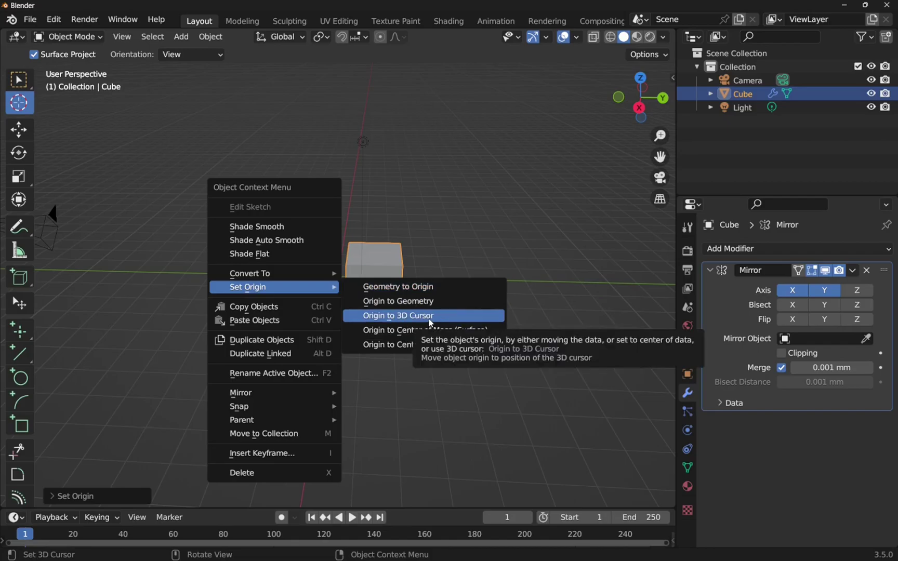
click(430, 320)
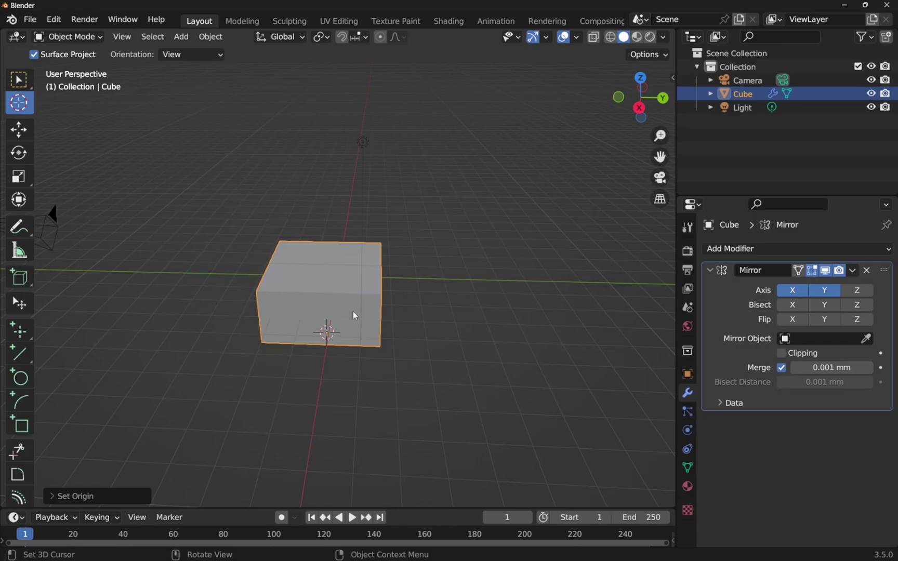
mouse_move(355, 309)
middle_down()
mouse_move(358, 415)
mouse_move(361, 314)
mouse_move(351, 298)
middle_up()
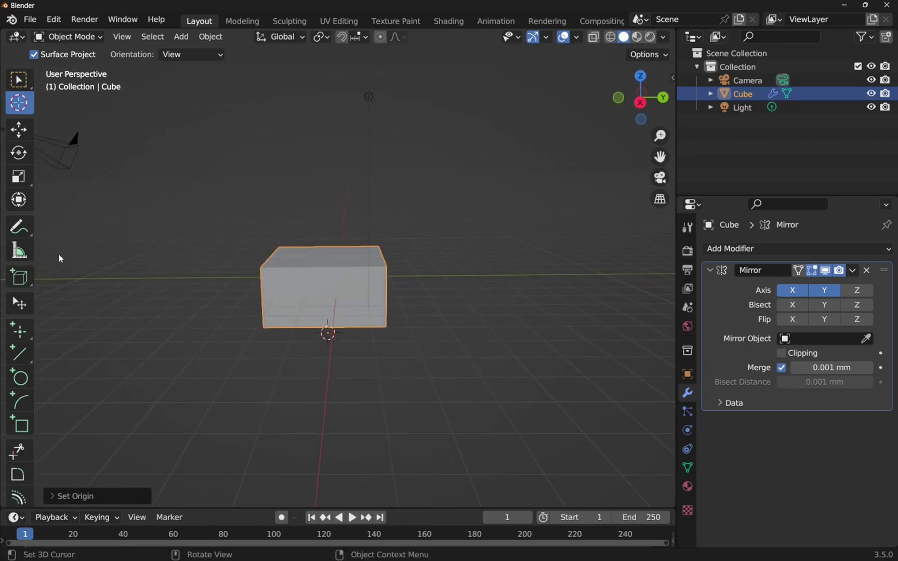
Move the mirrored cube farther along the negative Y axis and set its origin back to the 3D cursor
click(19, 130)
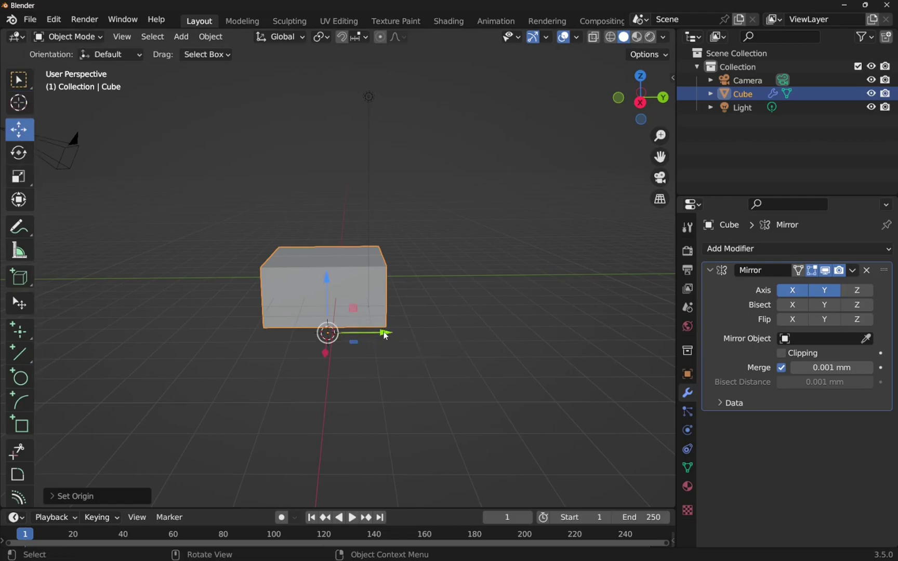
drag(386, 334, 278, 316)
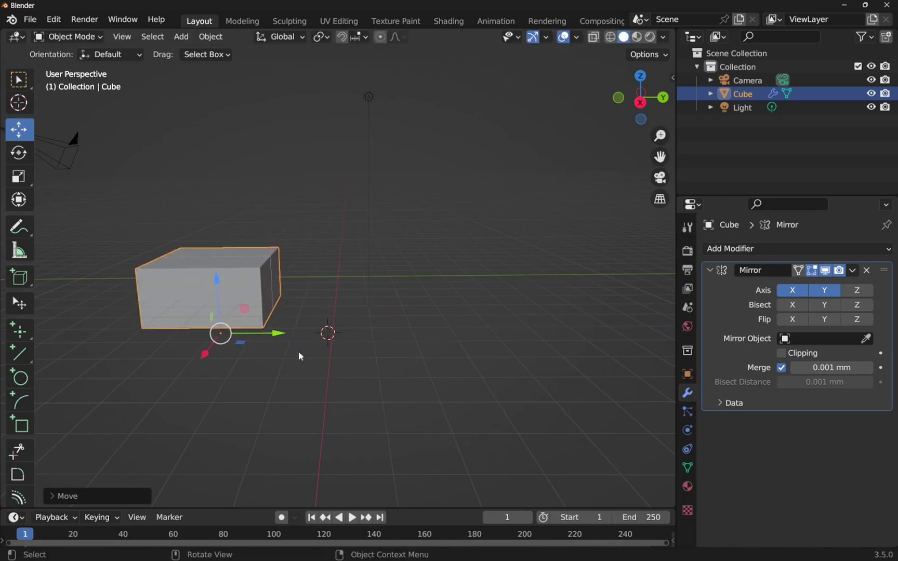
right_click(217, 298)
mouse_move(218, 300)
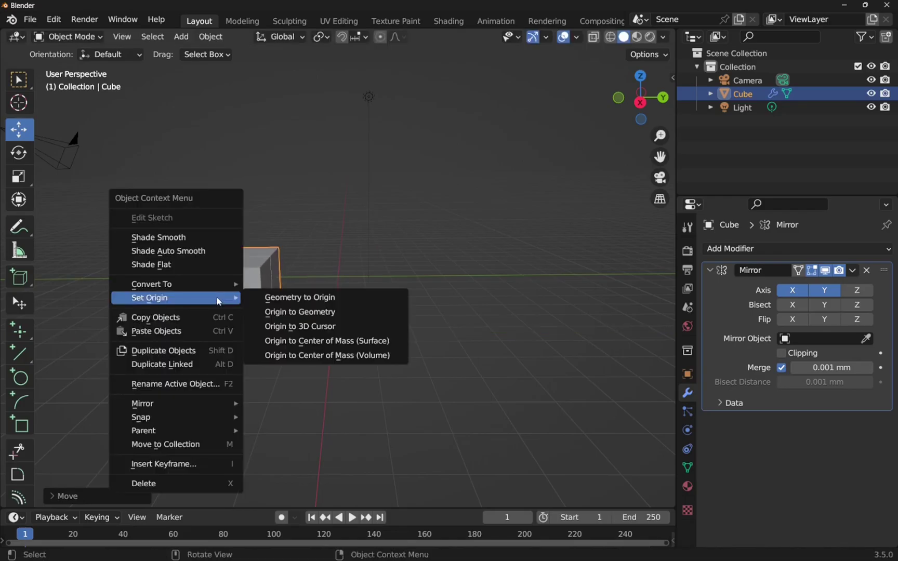
click(325, 328)
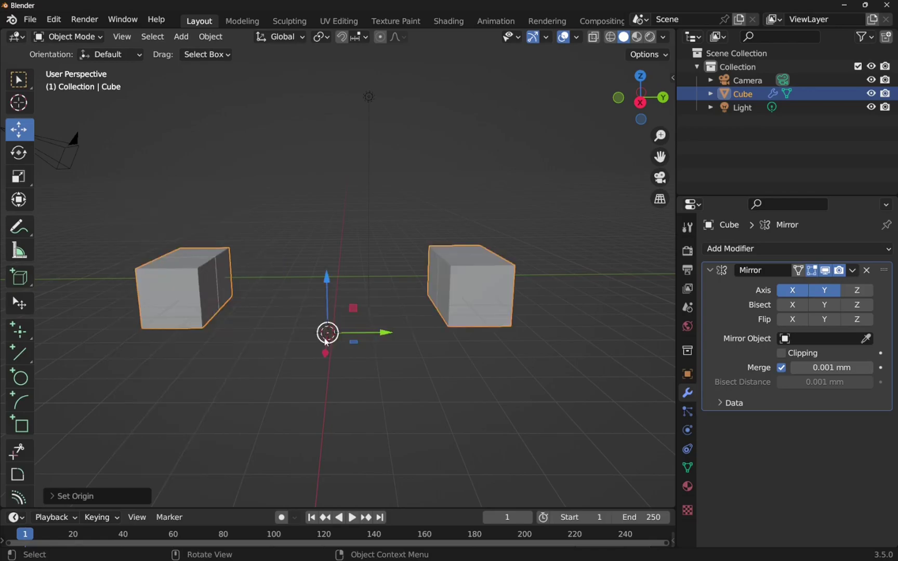
middle_drag(451, 352, 386, 386)
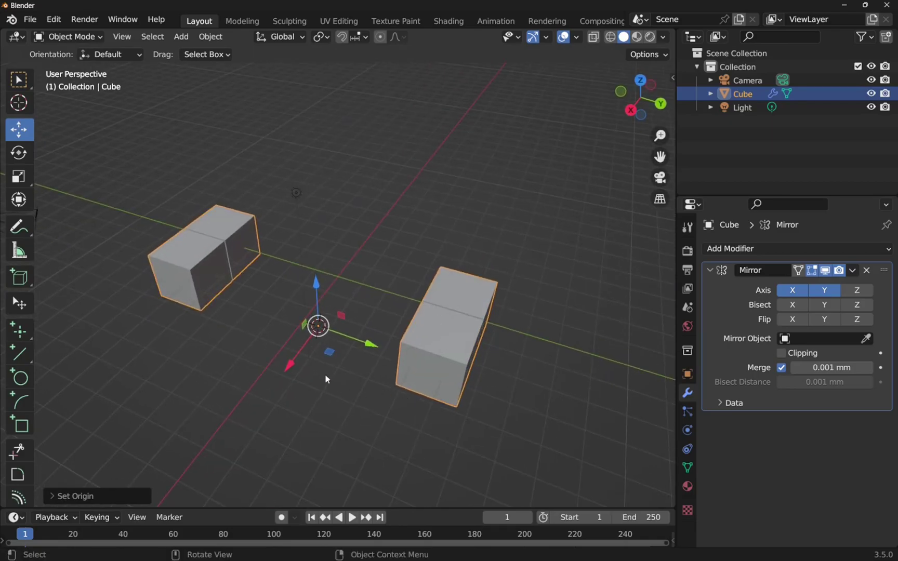
Place the 3D cursor where the X and Y axes cross and set the cube's origin to it
click(18, 103)
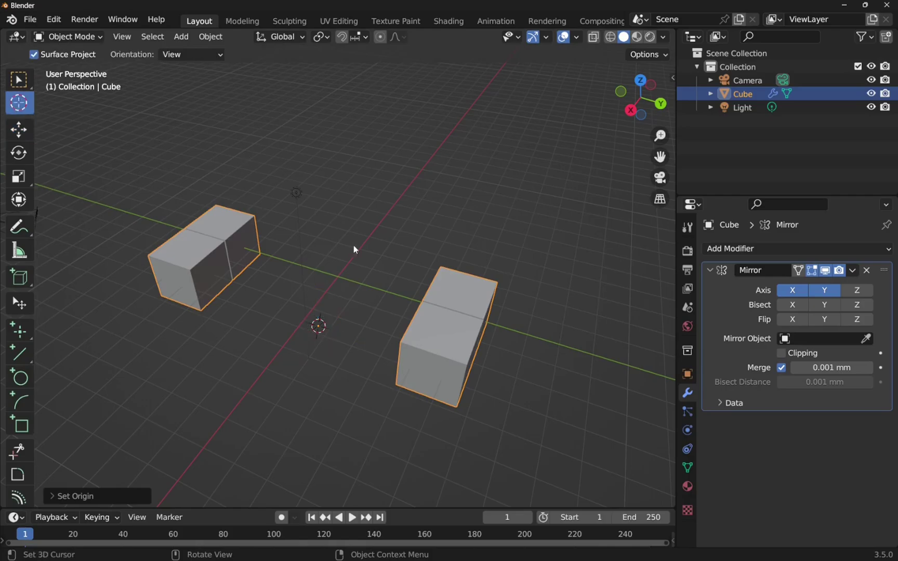
click(337, 276)
right_click(219, 273)
mouse_move(221, 276)
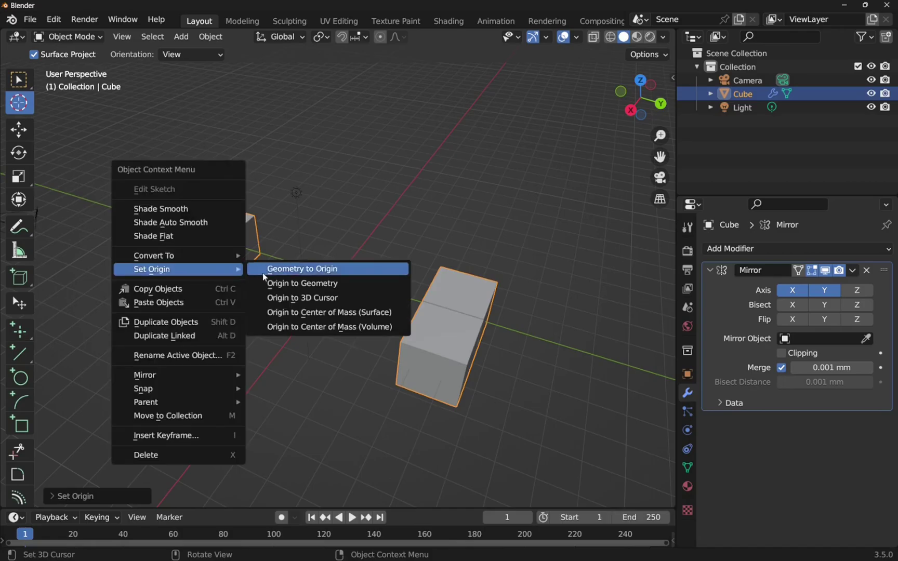
click(324, 300)
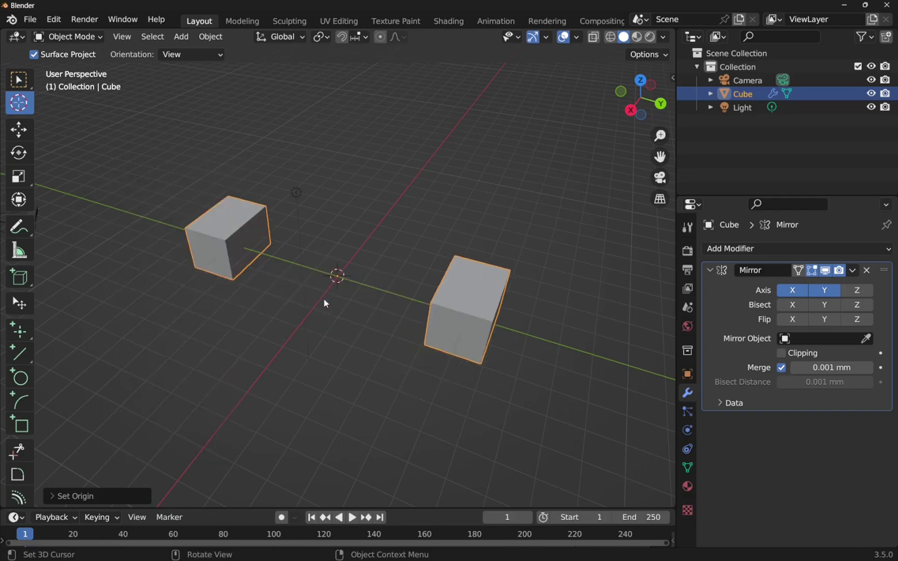
Place the 3D cursor on the X axis in front of the two cubes and make it the mirrored cube's origin
click(279, 351)
right_click(276, 353)
mouse_move(277, 353)
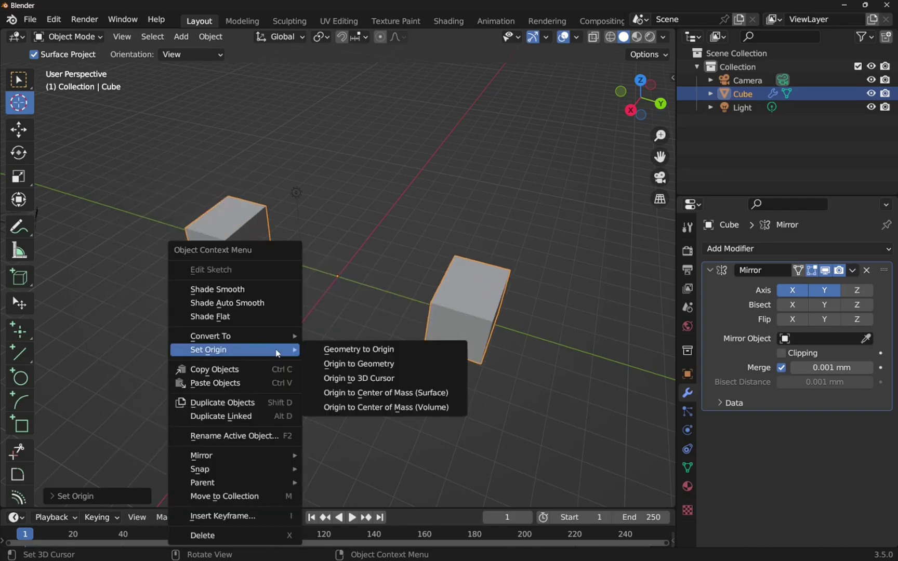
click(352, 379)
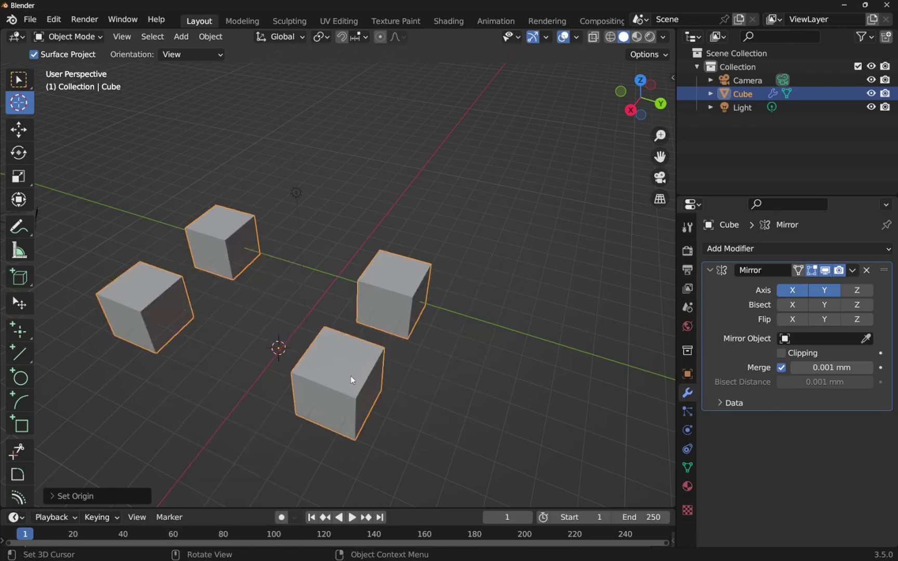
middle_drag(339, 383, 451, 351)
scroll(451, 353, up, 5)
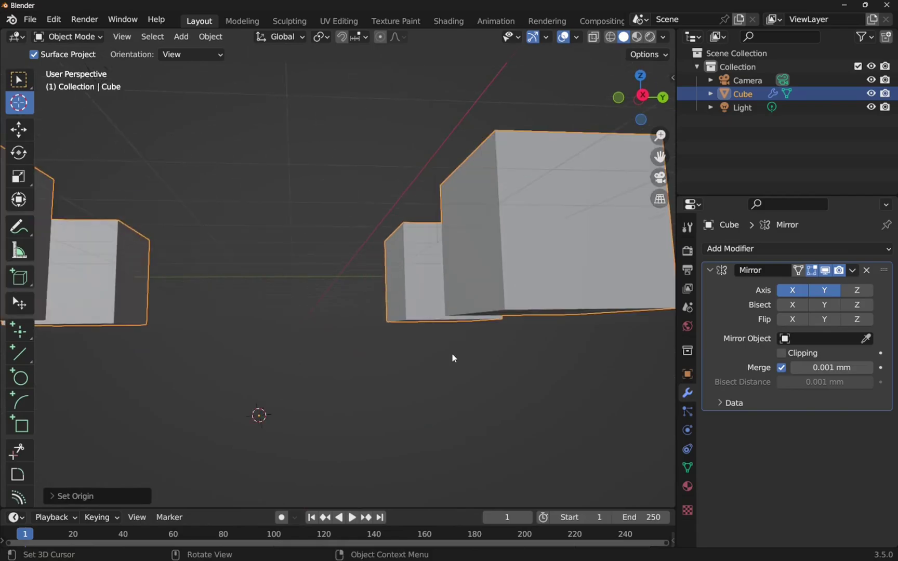
scroll(452, 353, down, 9)
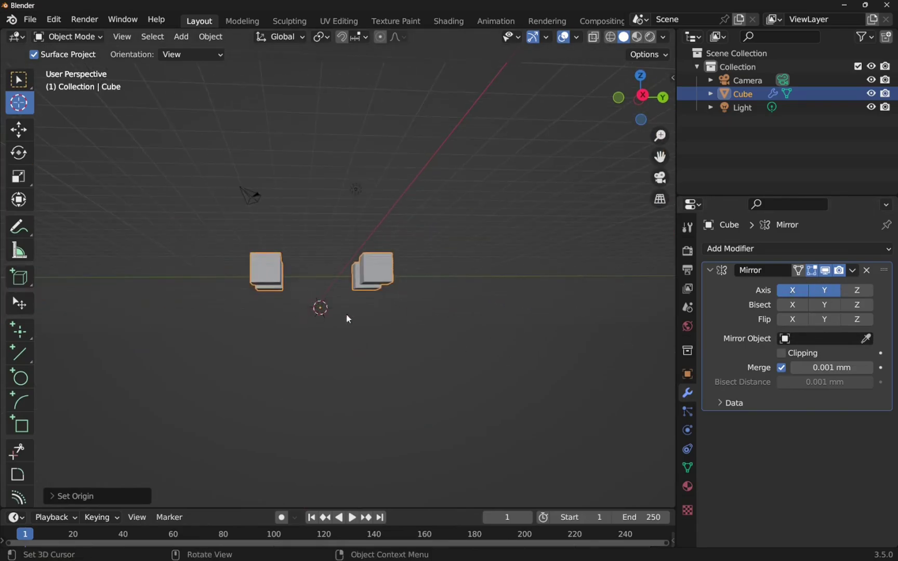
Enable the Mirror modifier's Z axis in addition to X and Y to mirror the cubes vertically
click(862, 291)
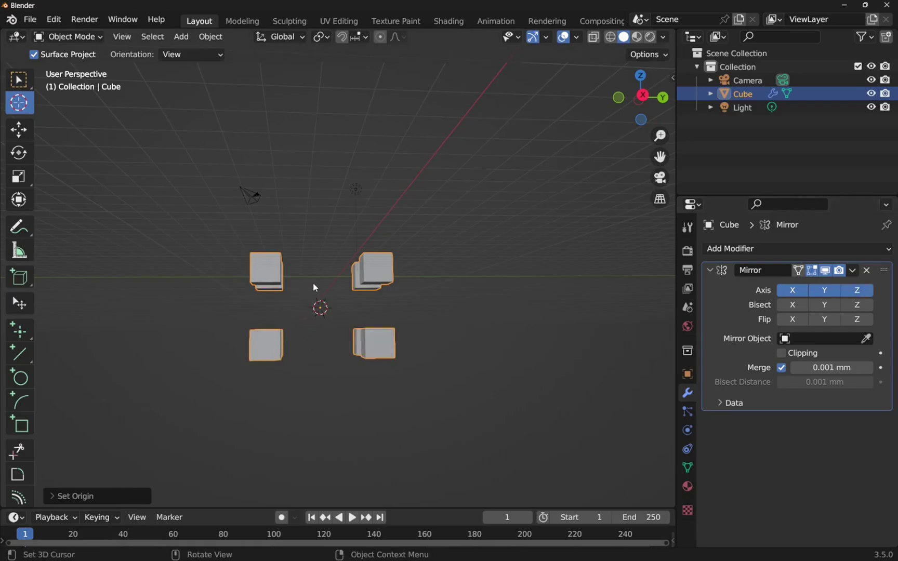
middle_drag(404, 301, 342, 371)
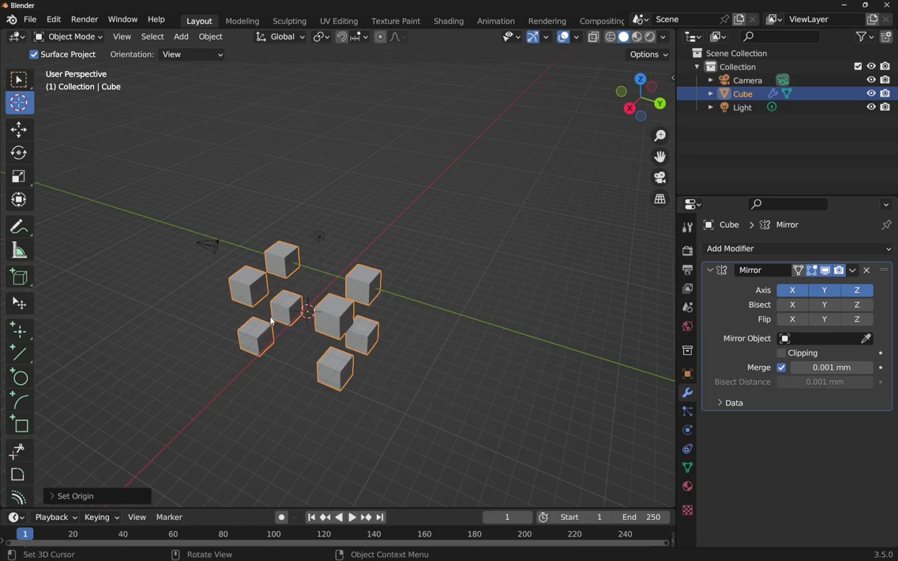
middle_drag(271, 320, 342, 309)
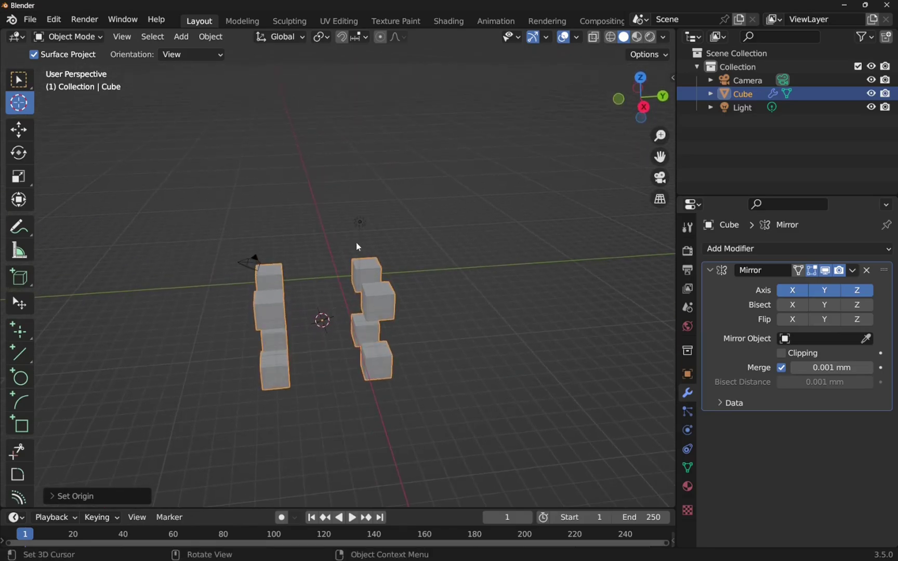
Place the 3D cursor back where the X and Y axes cross and set the cube's origin to it
click(335, 275)
right_click(335, 276)
mouse_move(335, 276)
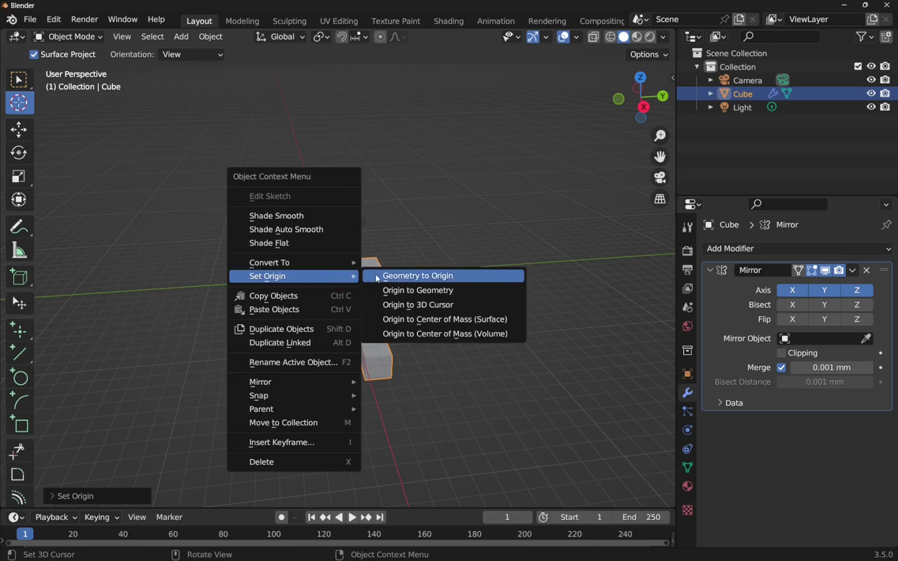
click(436, 306)
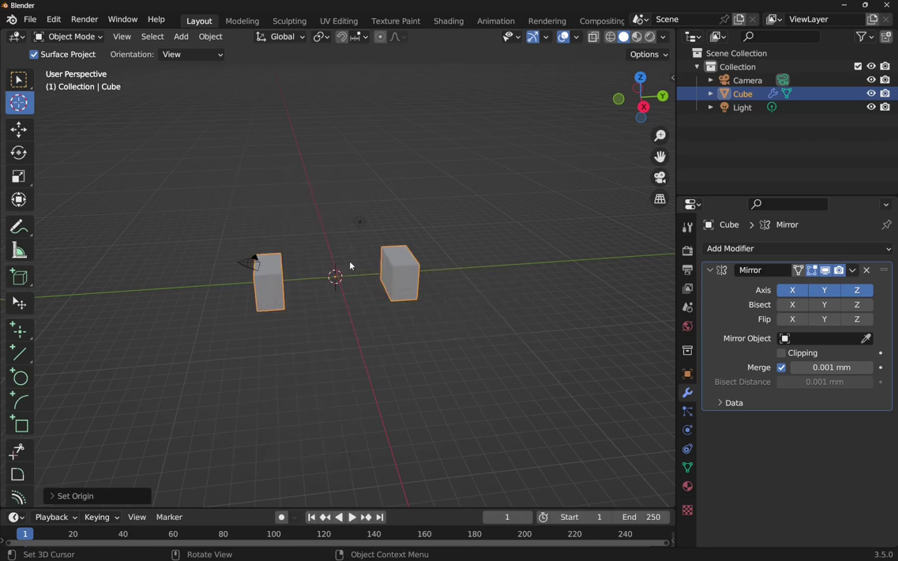
middle_drag(367, 307, 307, 335)
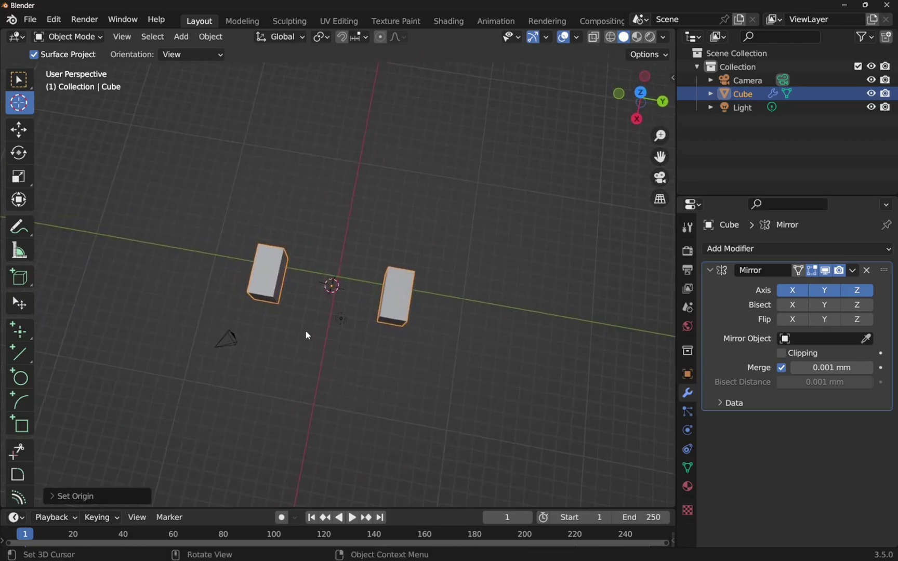
In Edit Mode, move one corner vertex of the original cube's inner face along the positive Y axis
click(71, 36)
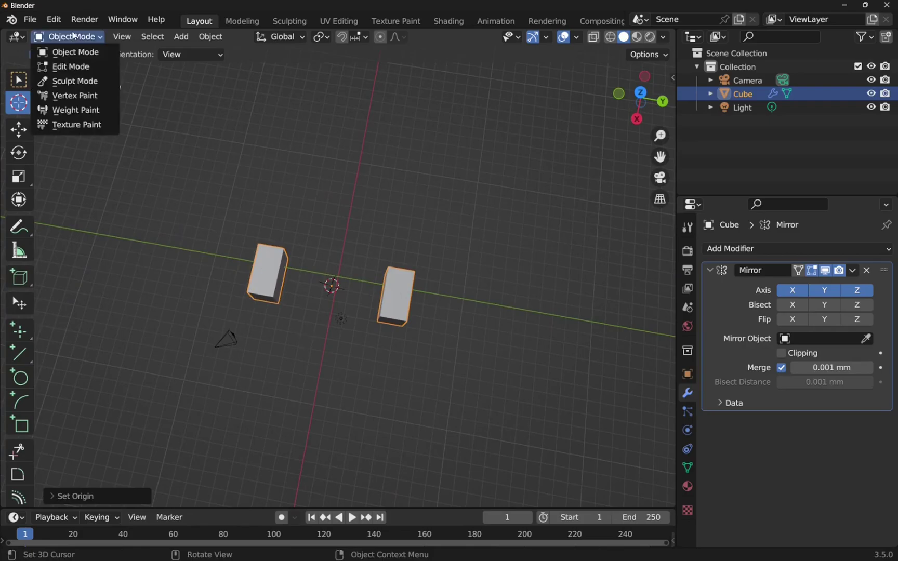
click(66, 67)
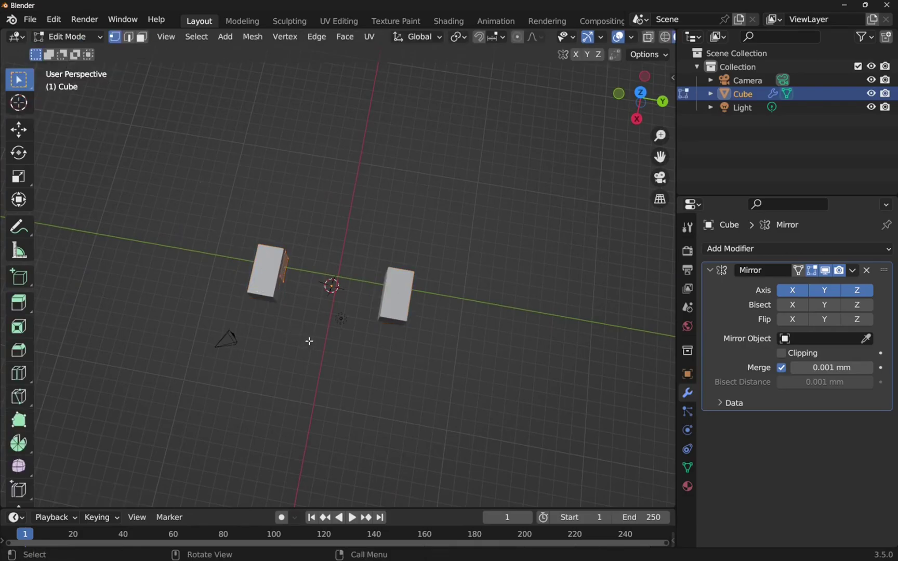
middle_drag(319, 336, 287, 274)
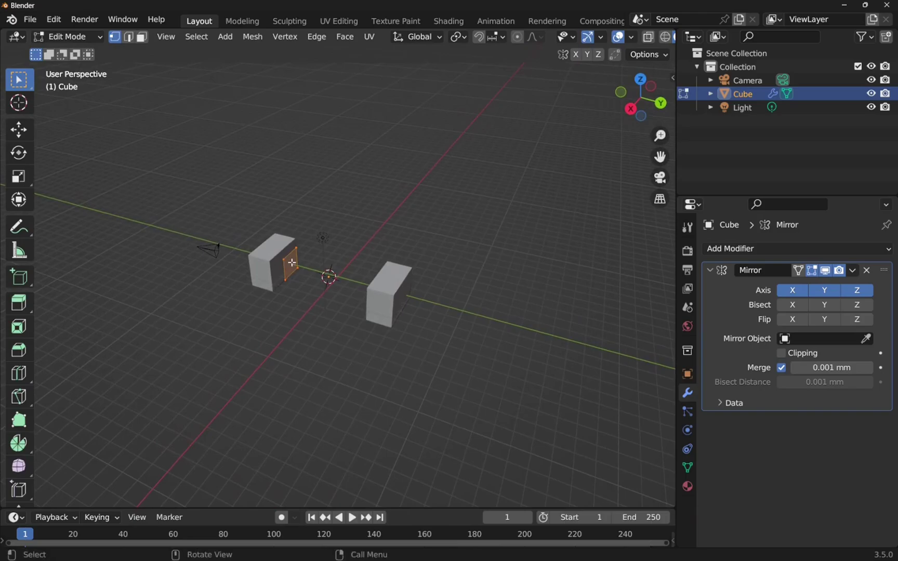
scroll(286, 274, up, 2)
scroll(278, 291, up, 2)
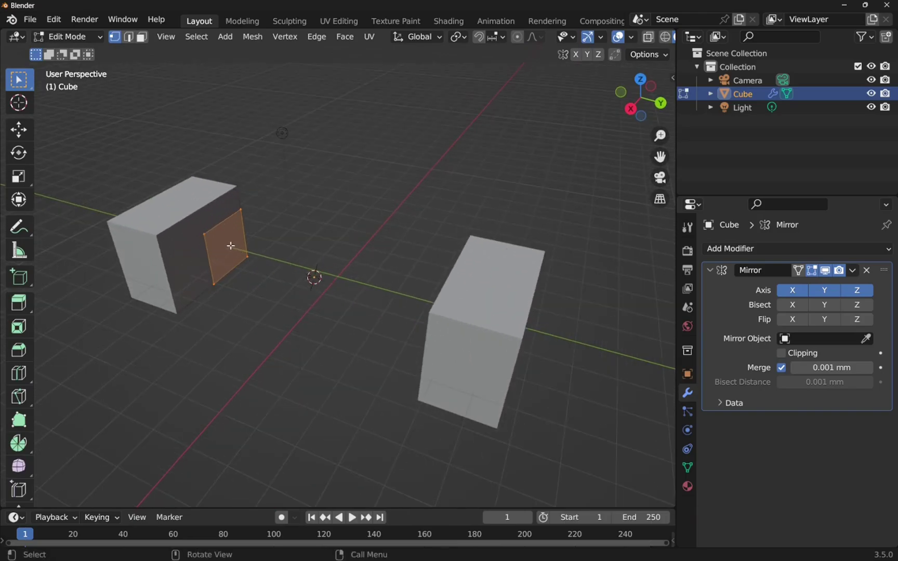
click(208, 236)
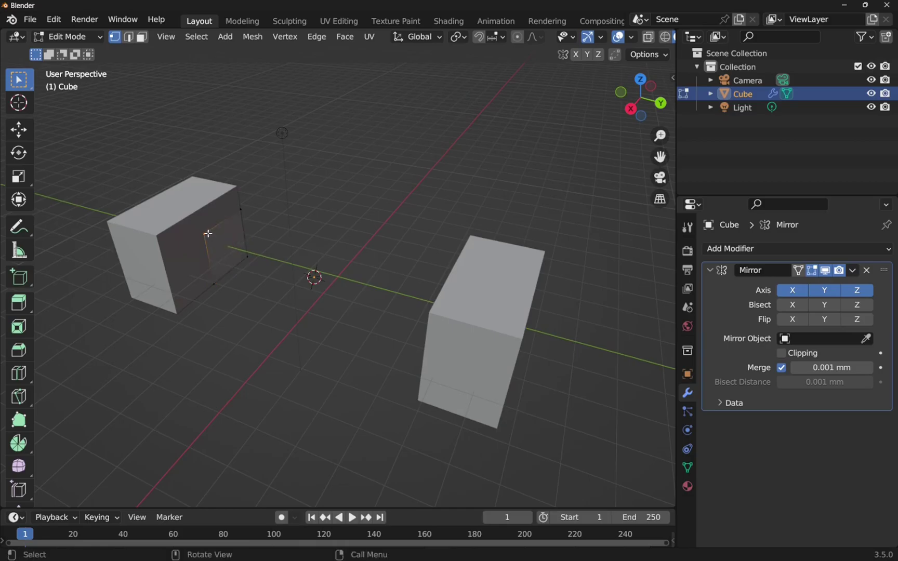
click(19, 130)
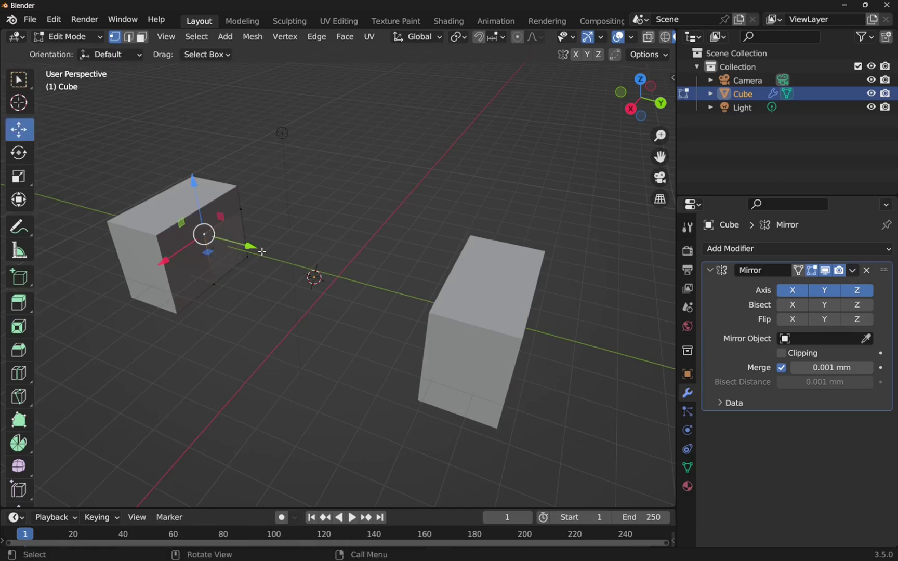
drag(247, 248, 275, 252)
drag(275, 252, 280, 254)
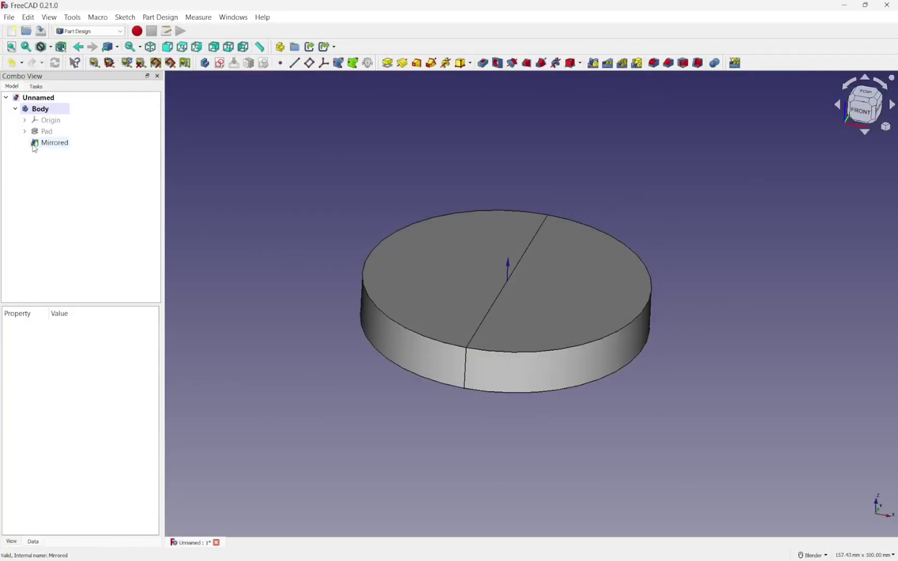
Switch to FreeCAD, open the Pad's sketch and draw a circle centred on the origin inside the half-disc
click(24, 131)
double_click(52, 142)
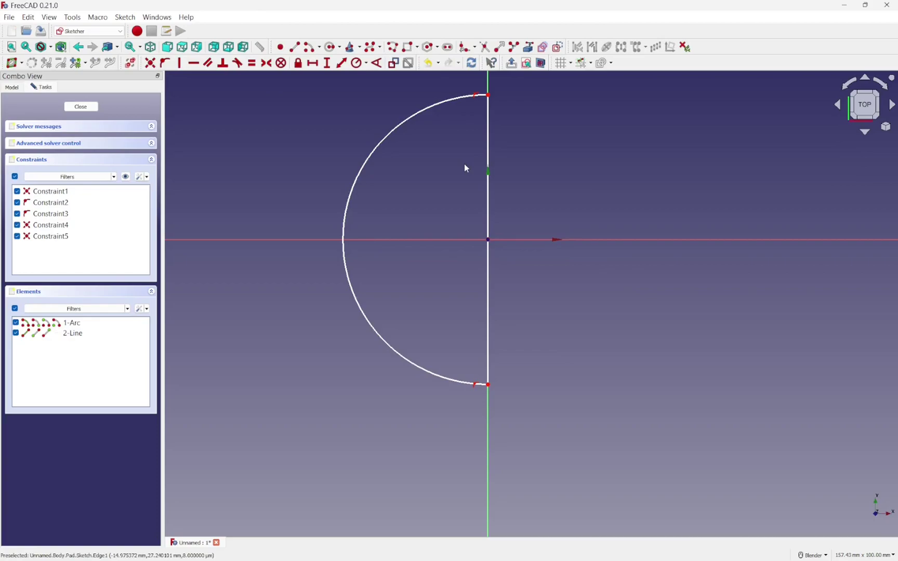
click(329, 46)
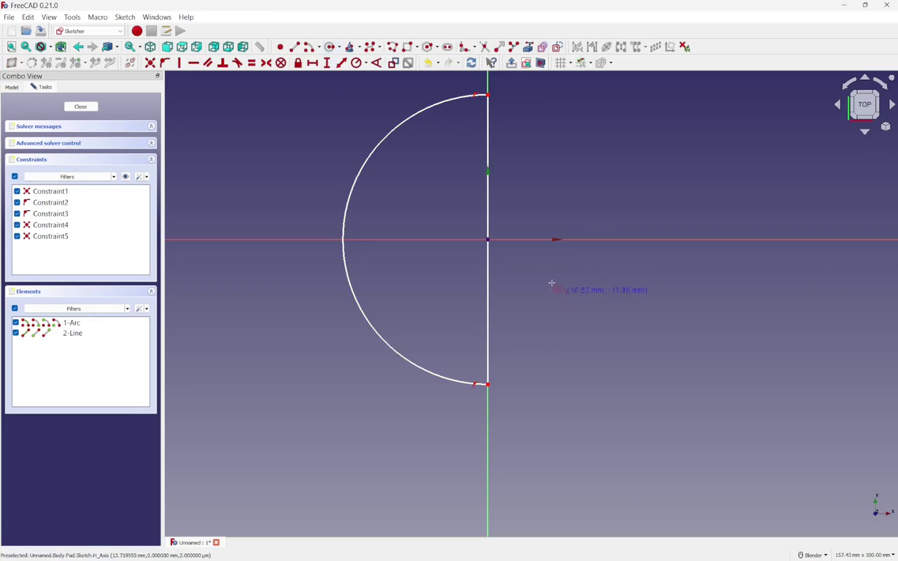
click(487, 240)
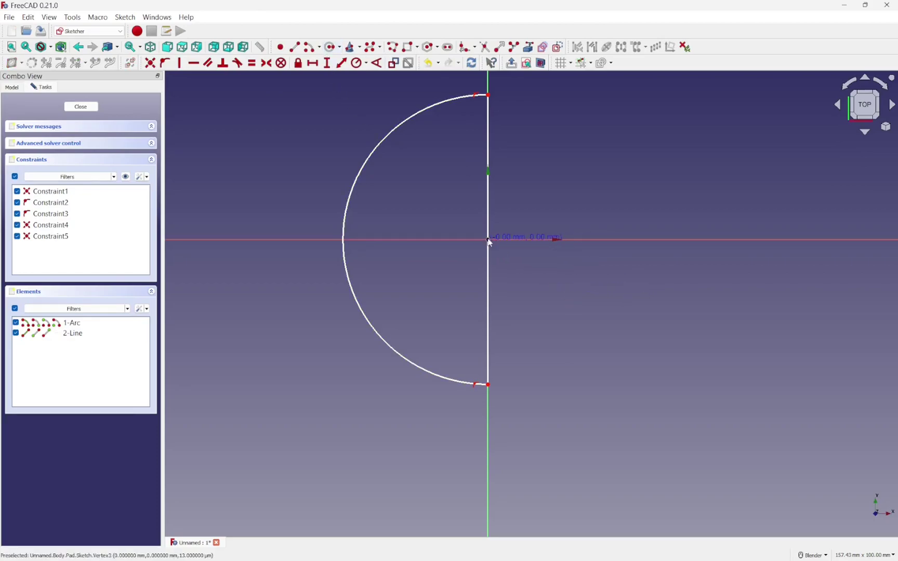
click(539, 266)
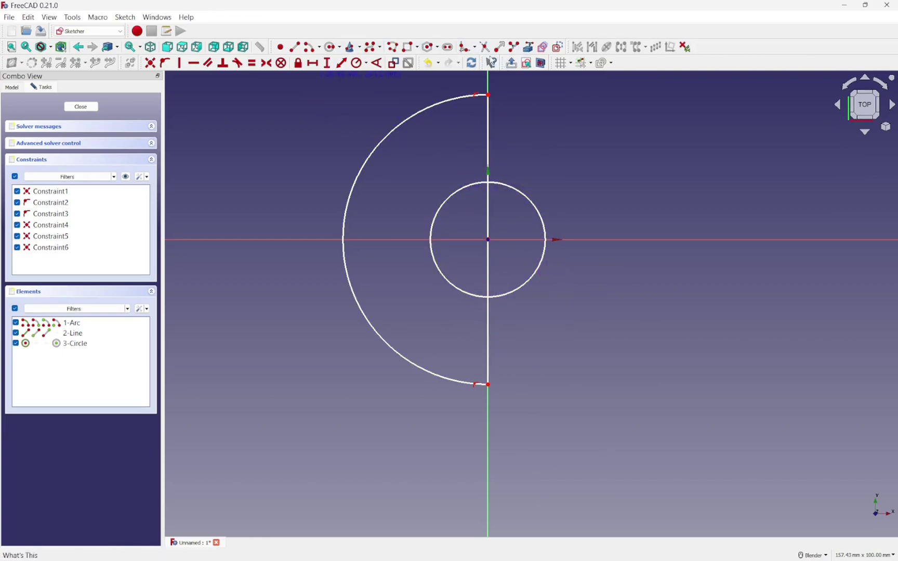
Trim the circle's outer half and the straight line segment inside it, then close the sketch
click(525, 200)
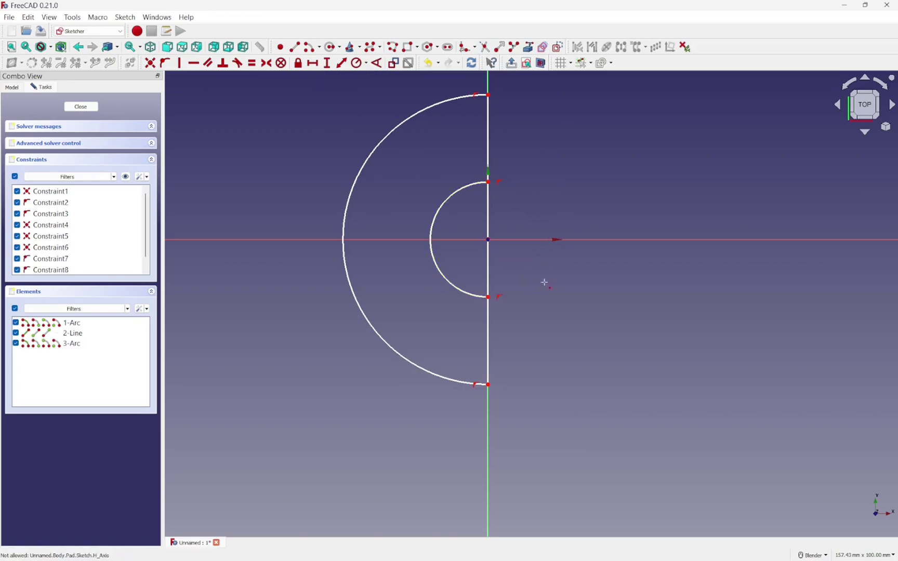
click(488, 283)
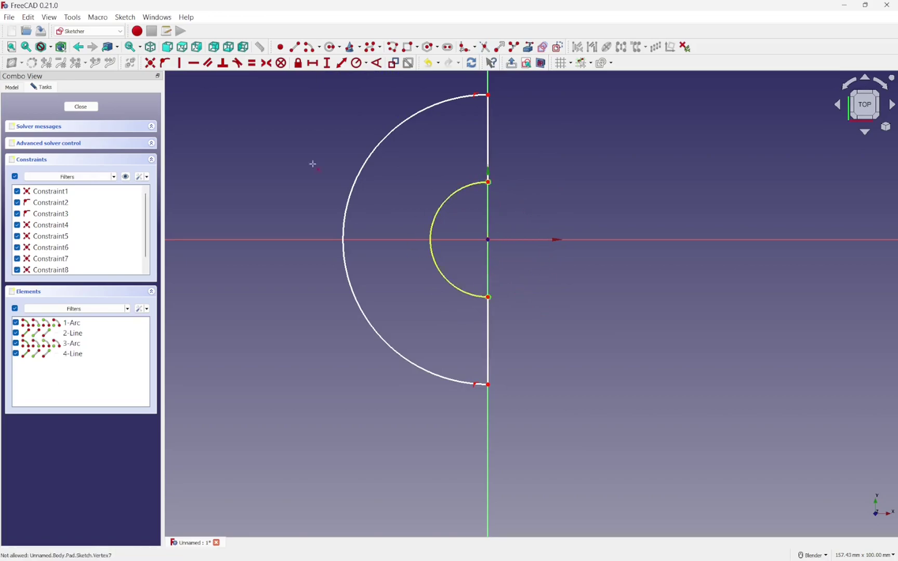
click(81, 106)
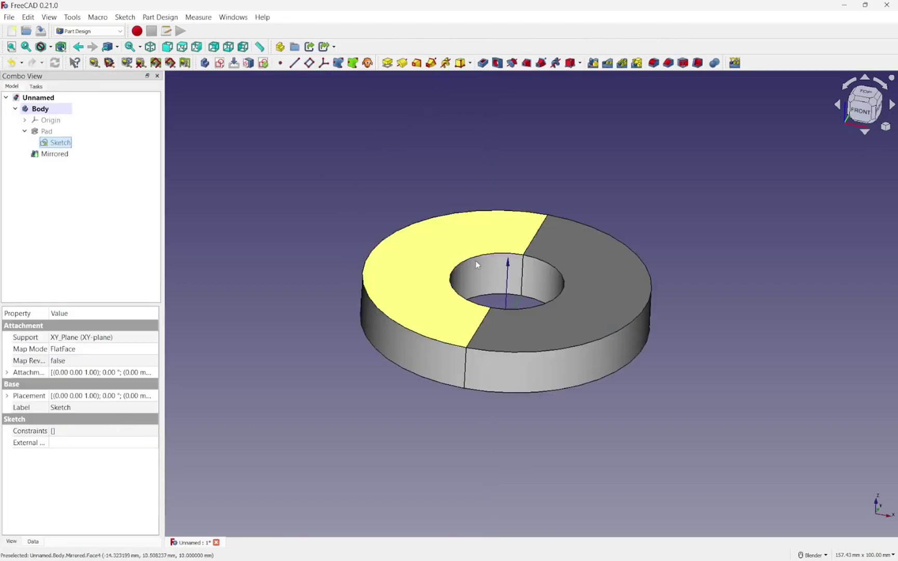
middle_drag(585, 220, 594, 357)
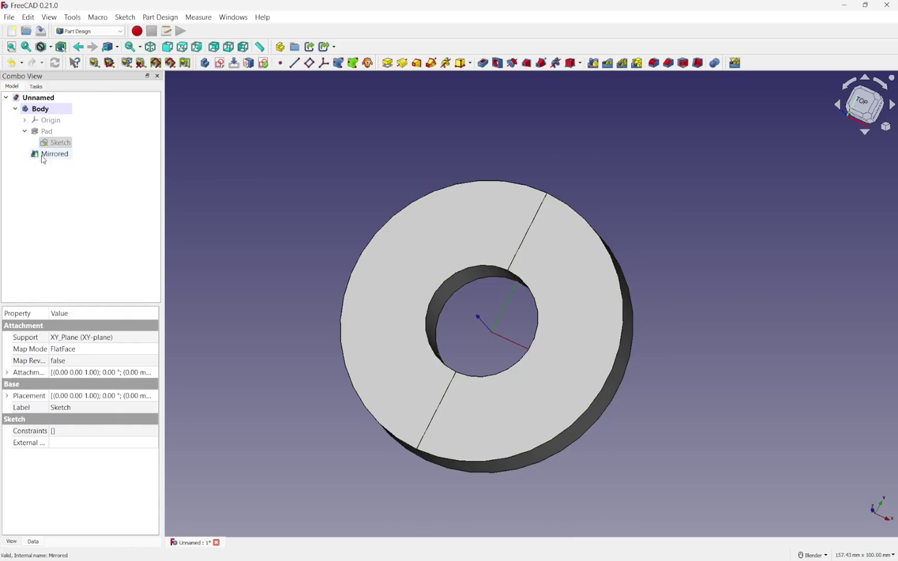
Reopen the Pad's sketch and delete the two point-on-object constraints, Constraint2 and Constraint3, tying the outer arc's ends to the vertical axis
double_click(58, 143)
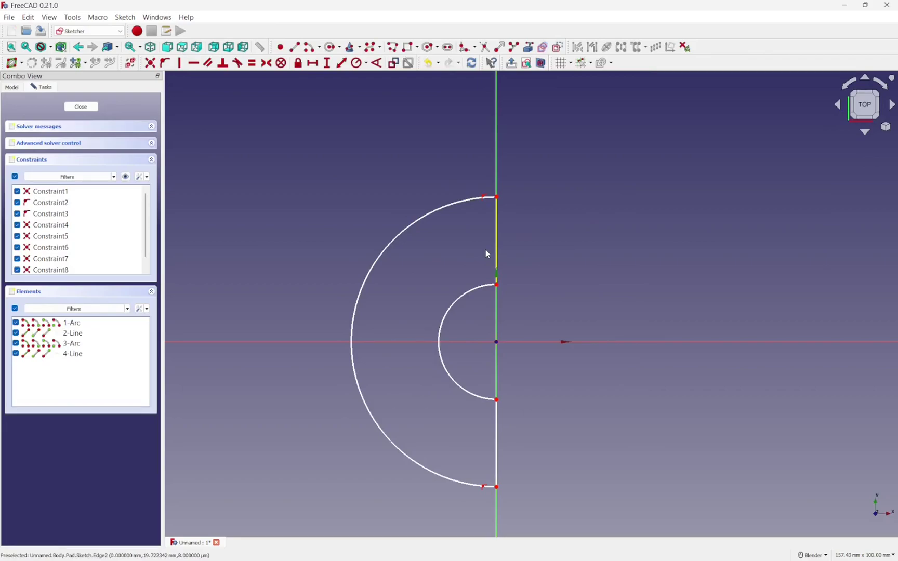
click(483, 197)
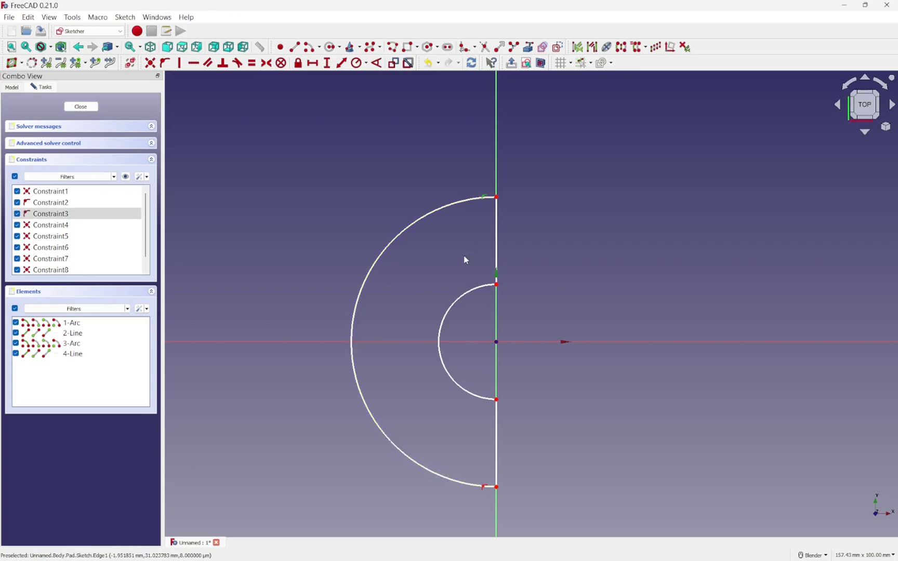
shift+click(48, 204)
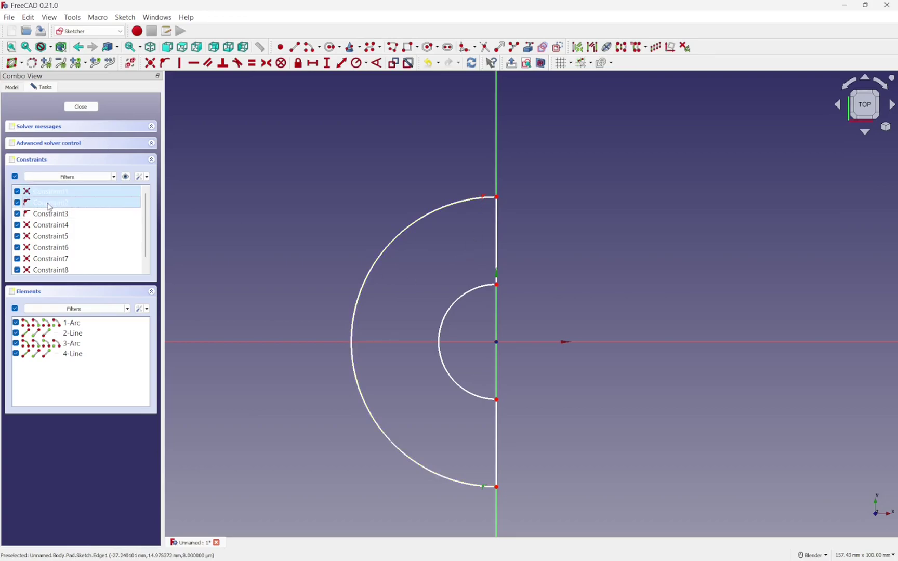
click(48, 206)
ctrl+click(63, 216)
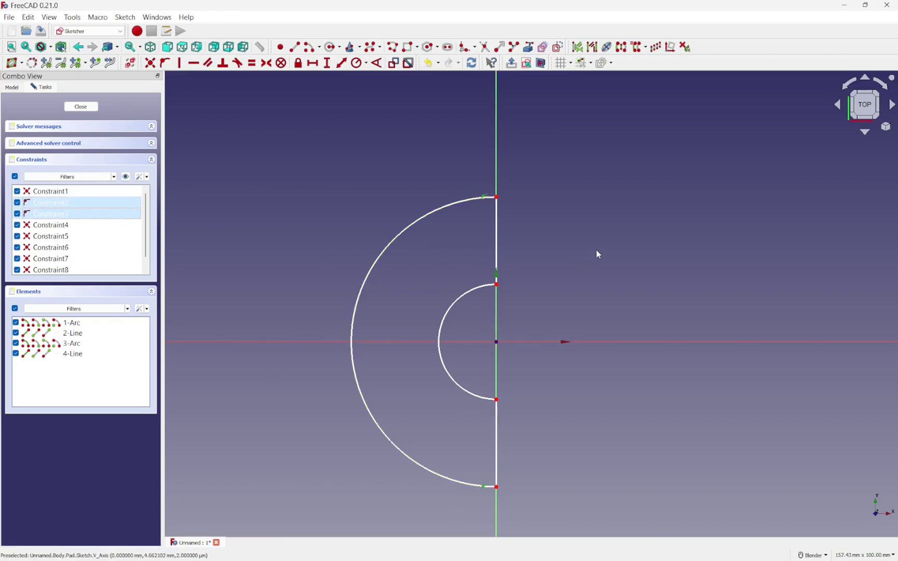
key(Delete)
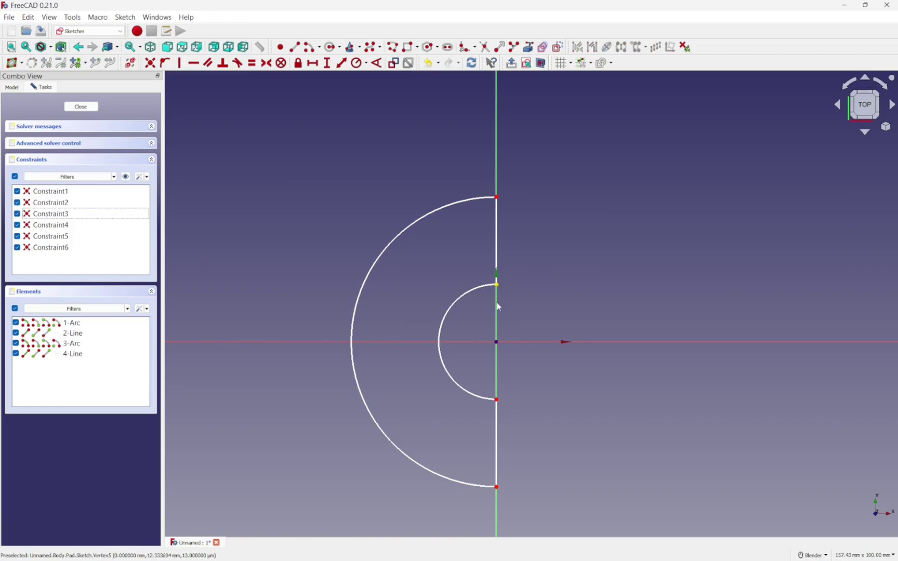
Enlarge both arcs, shift the two straight edges off the vertical axis in the negative X direction, and close the sketch
drag(436, 341, 408, 342)
drag(357, 312, 313, 308)
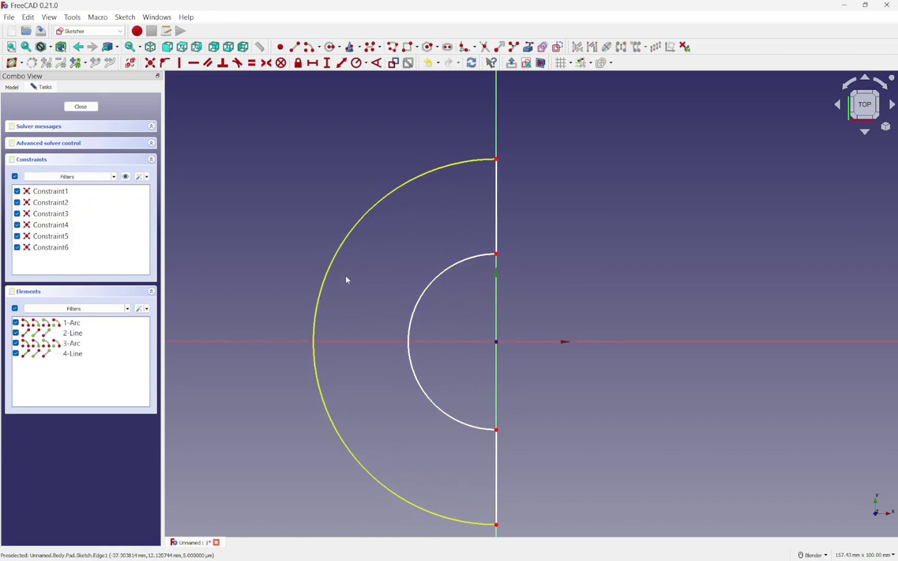
drag(498, 234, 459, 243)
drag(497, 478, 468, 481)
click(78, 107)
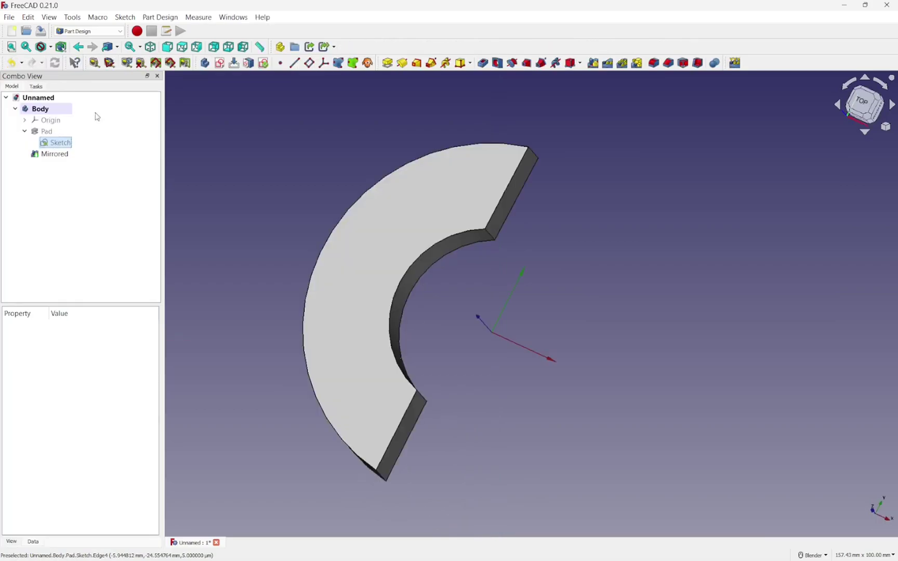
Toggle the visibility of the Pad and the Mirrored feature to compare their shapes
click(50, 133)
key(space)
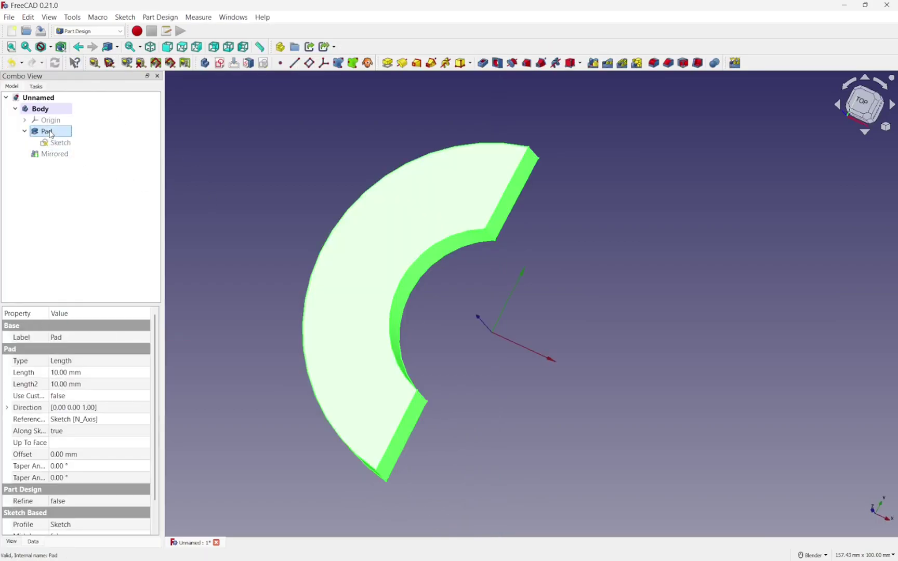
key(space)
key(space)
click(54, 155)
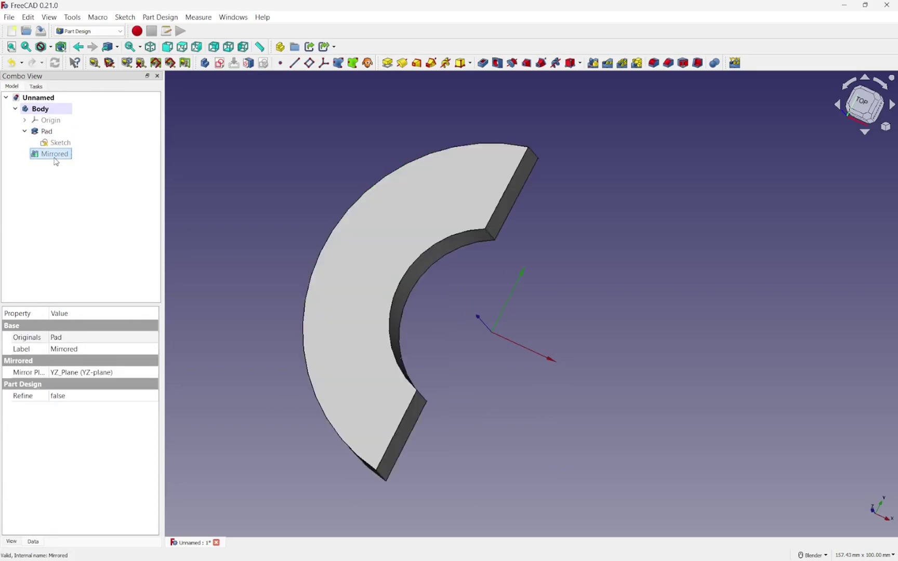
key(space)
key(space)
key(space)
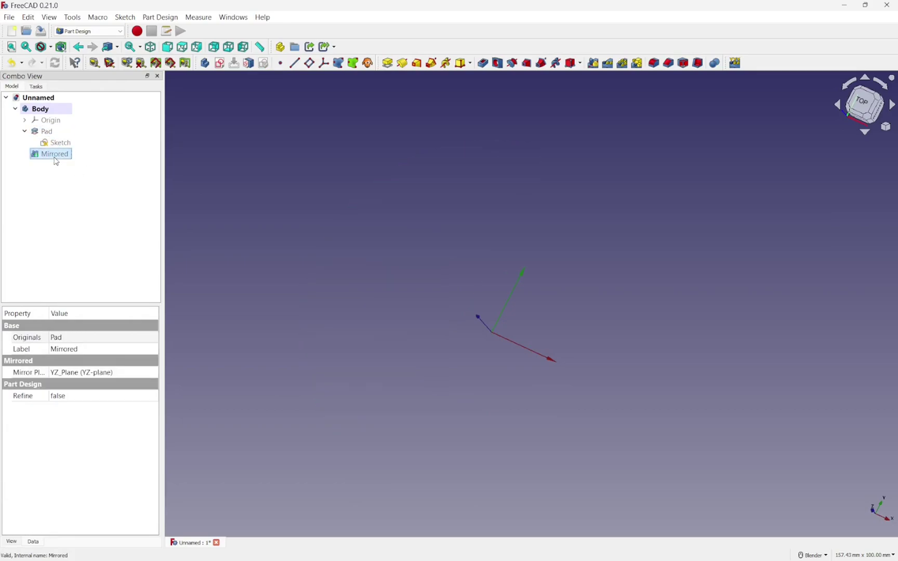
Show the Pad's solid and delete the Mirrored feature from the Body
middle_drag(438, 341, 487, 269)
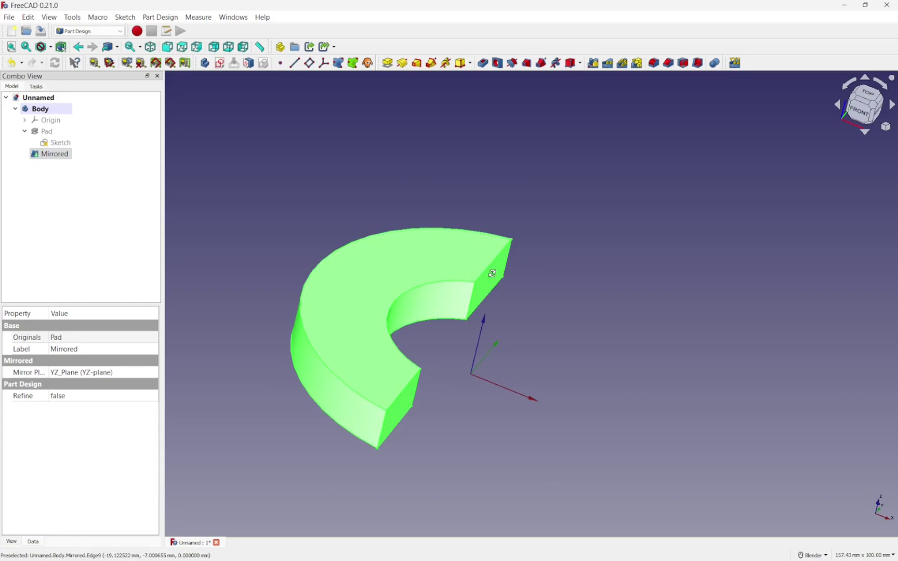
click(49, 133)
click(51, 157)
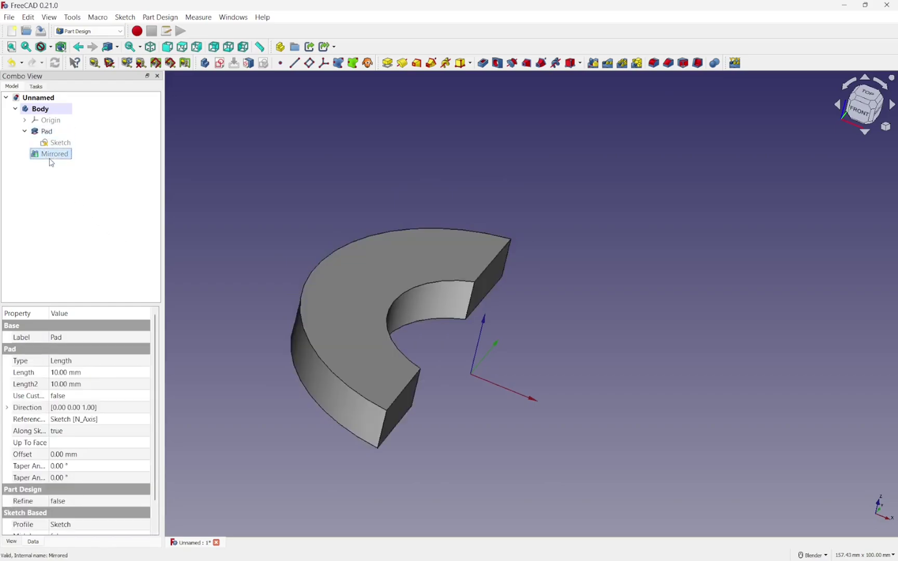
key(Delete)
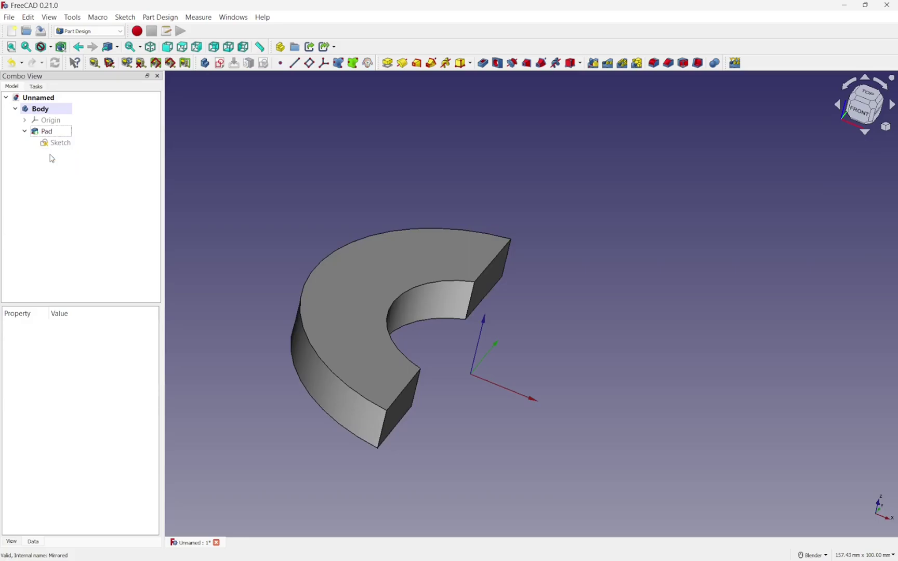
click(46, 132)
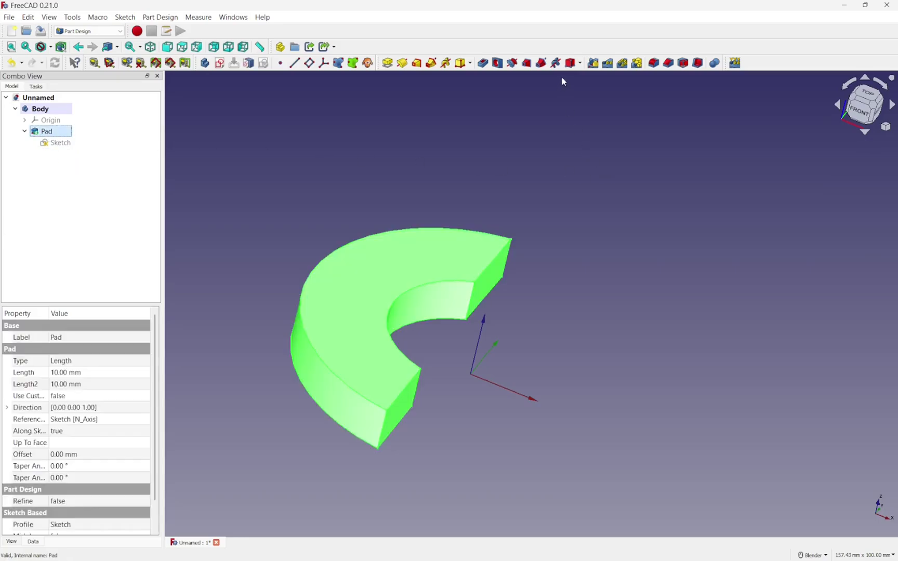
click(593, 62)
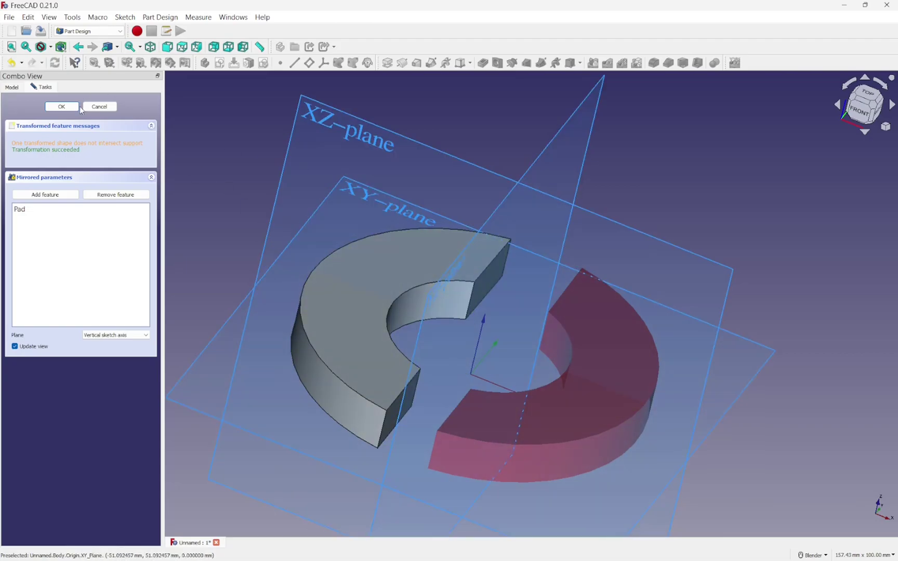
click(94, 107)
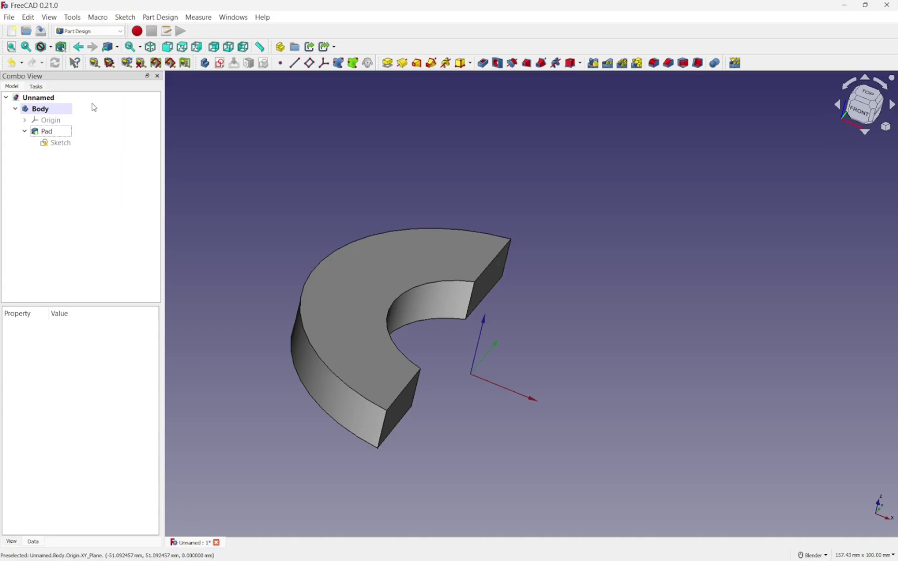
Create a second, empty Part Design body in the document and delete it again
click(15, 109)
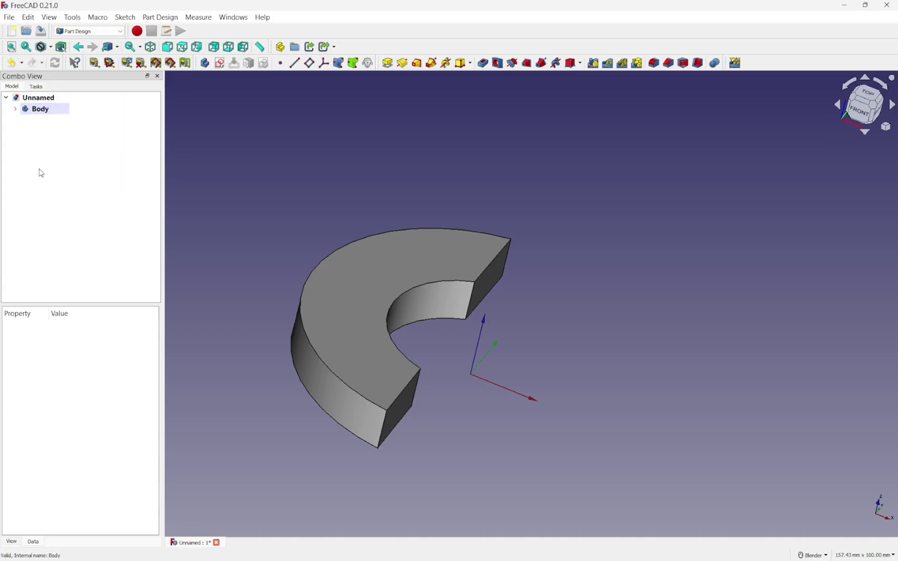
click(208, 63)
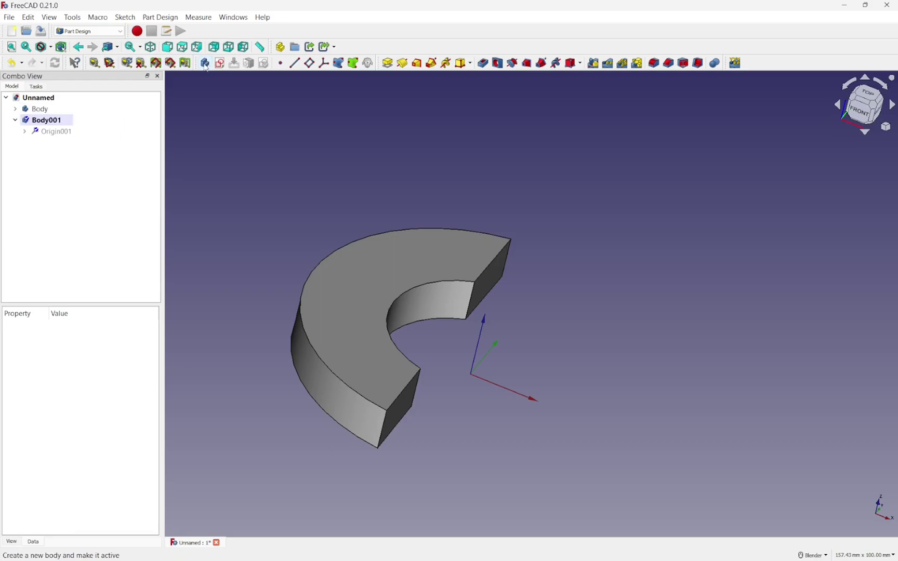
right_click(55, 126)
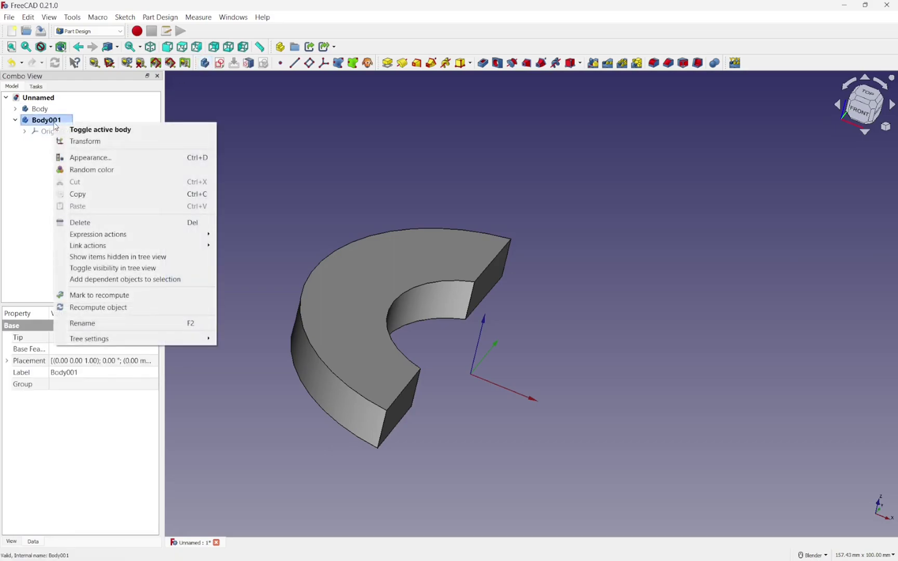
click(101, 223)
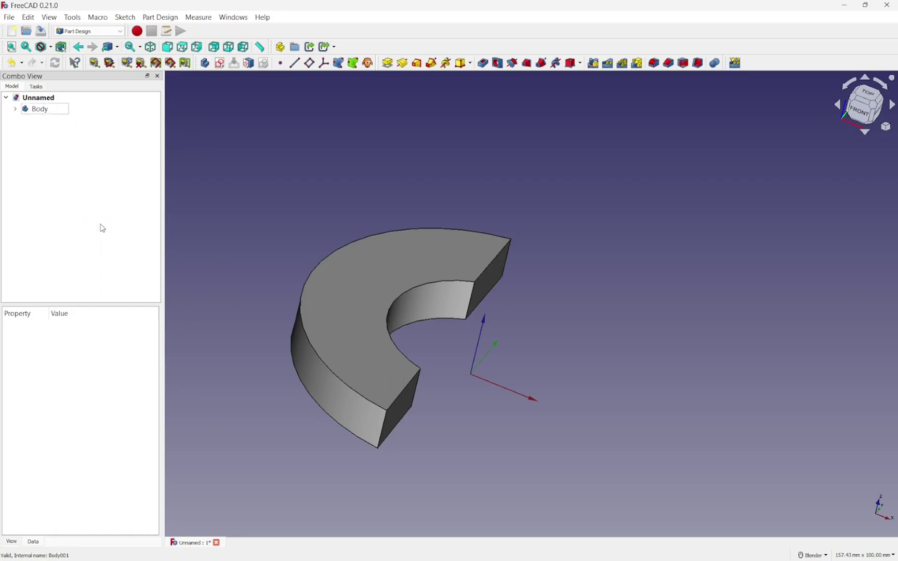
Delete the Pad from the Body while keeping its sketch
click(15, 109)
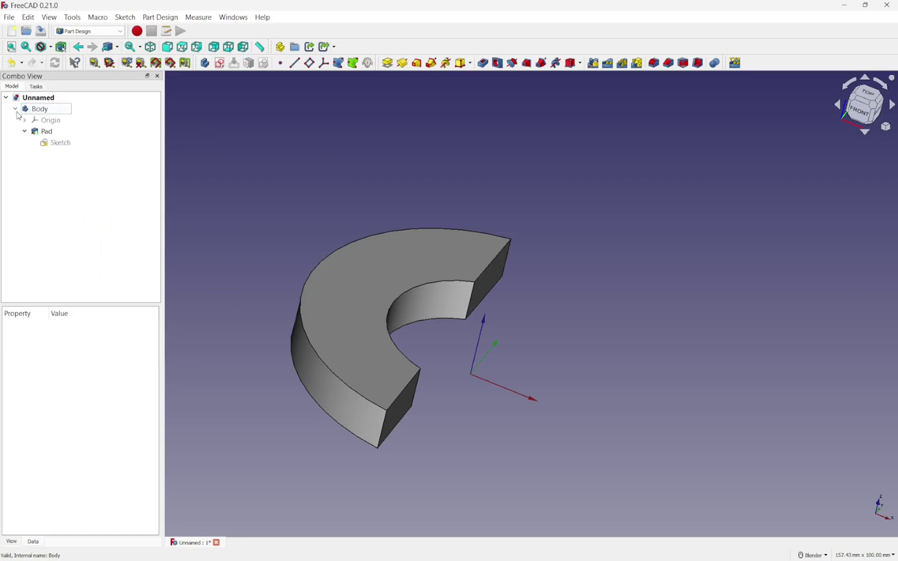
click(52, 143)
click(47, 133)
key(Delete)
click(51, 133)
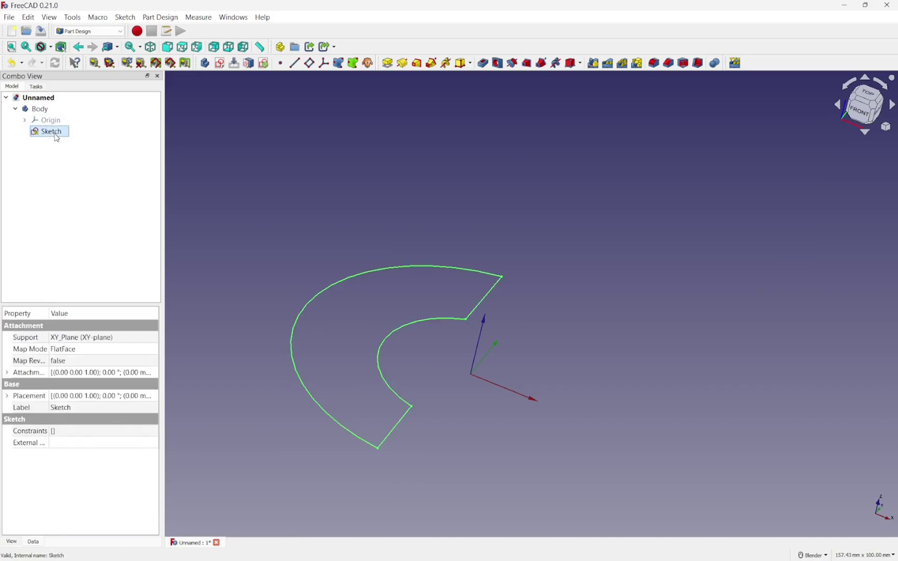
Move the sketch out of the Body to the document's top level and delete the emptied Body
drag(46, 114, 32, 98)
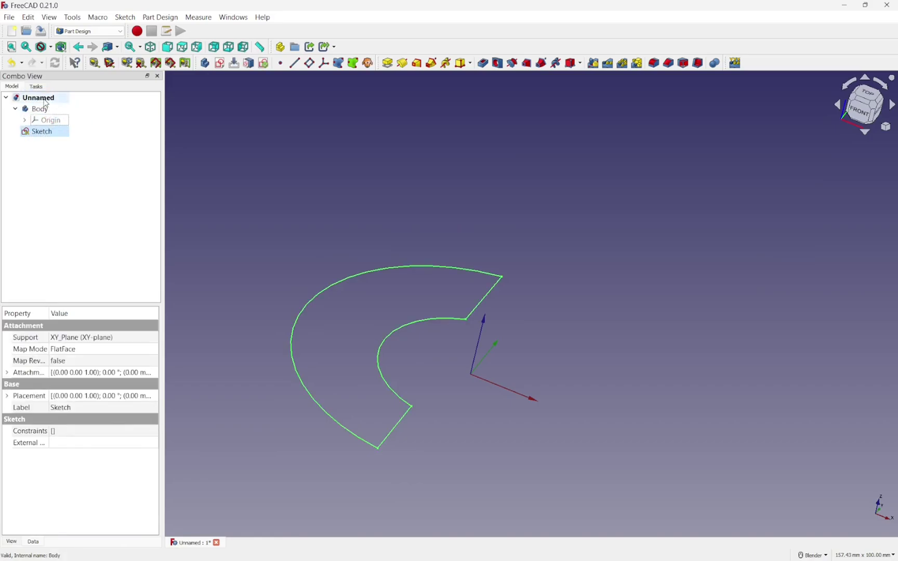
click(39, 112)
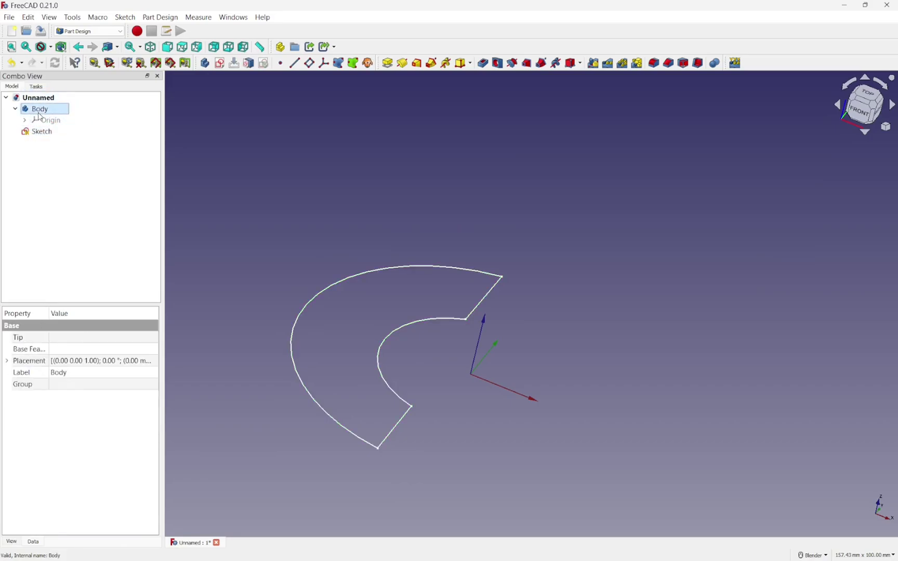
key(Delete)
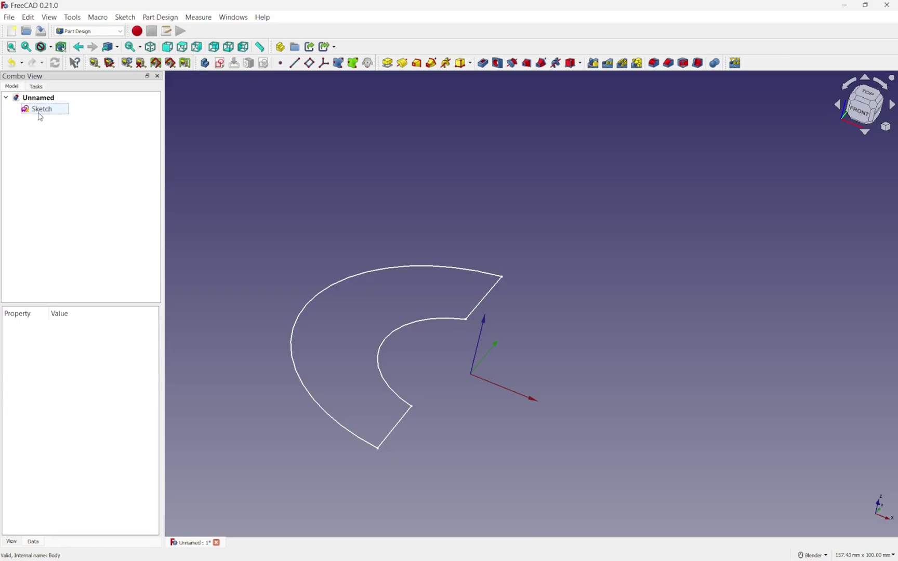
Switch to the Part workbench and extrude the sketch 10 mm along its normal as a solid
click(70, 32)
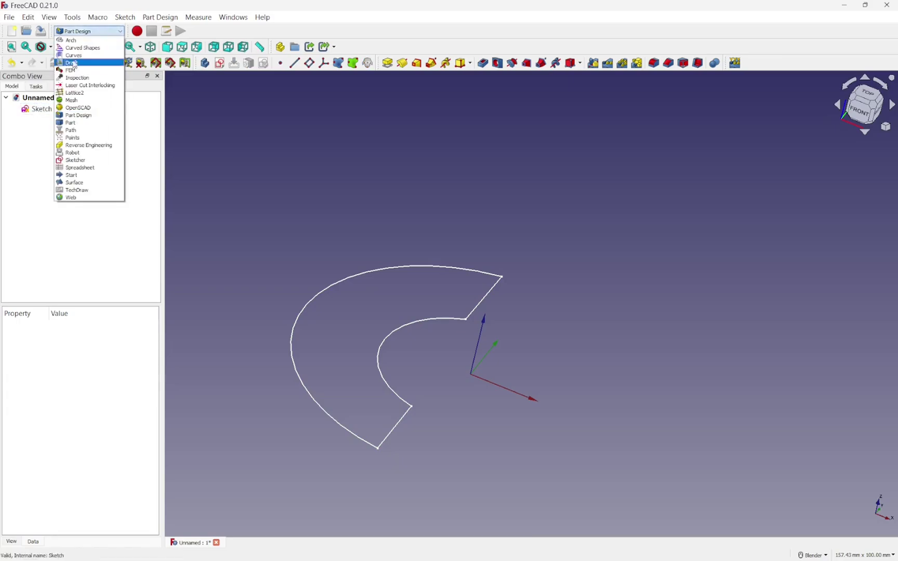
click(71, 123)
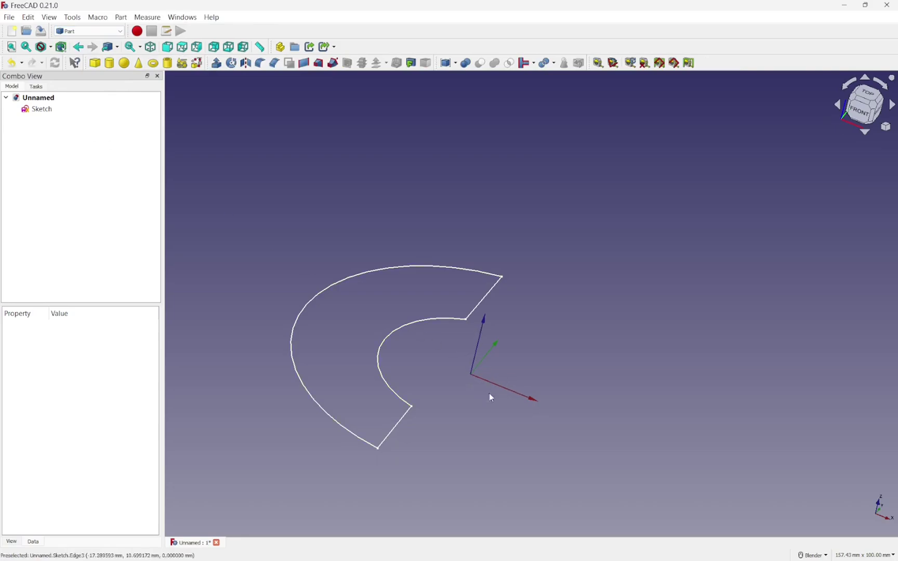
click(37, 110)
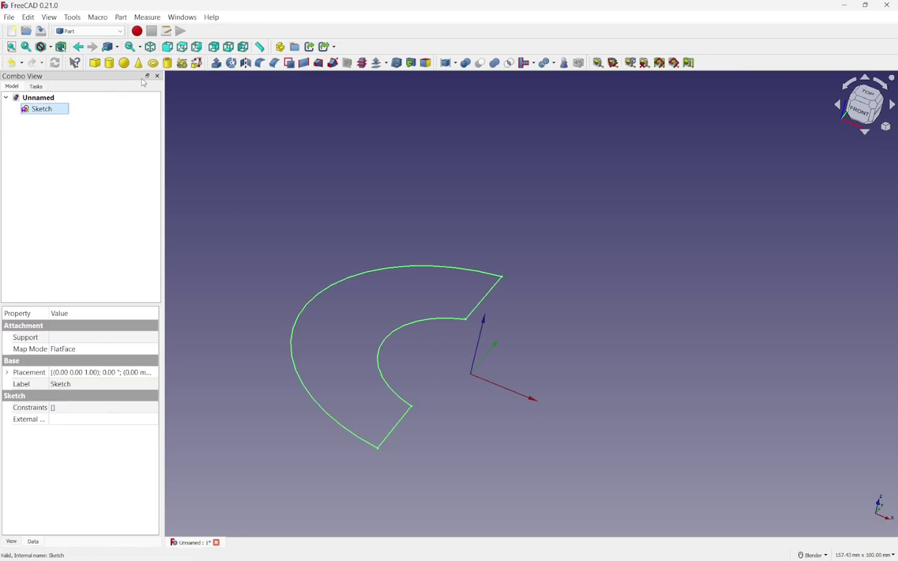
click(216, 63)
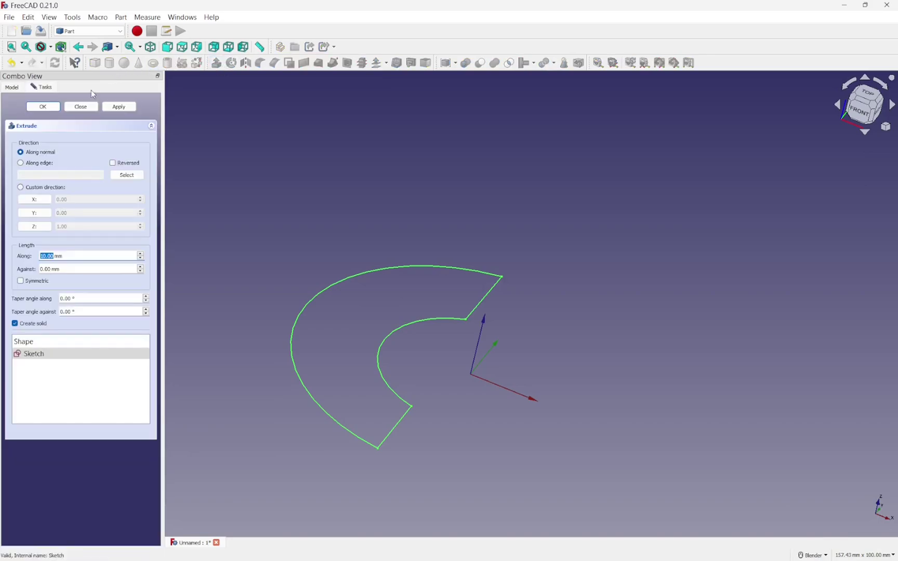
click(42, 107)
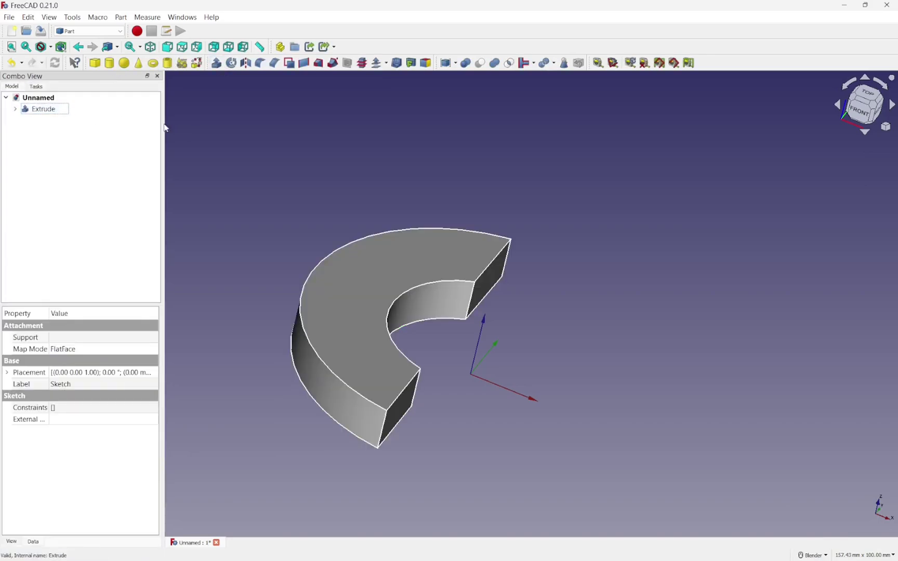
Mirror the Extrude across the YZ plane with the base point at 0, 0, 0
click(44, 110)
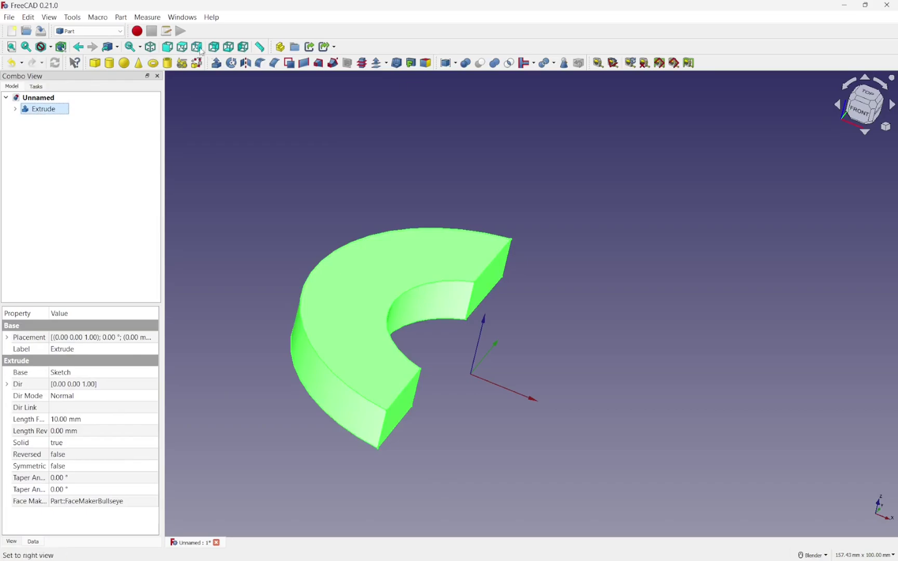
click(246, 62)
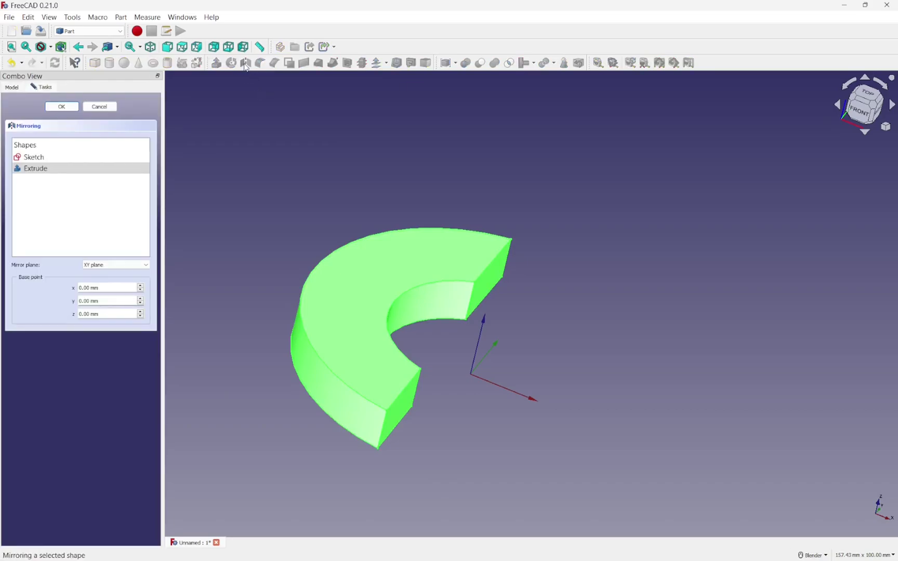
click(56, 170)
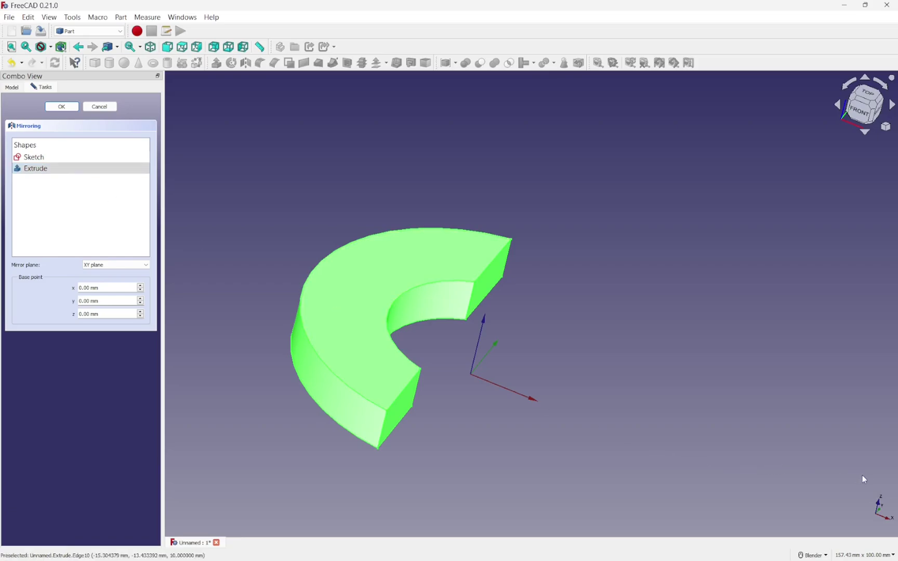
middle_drag(839, 477, 735, 451)
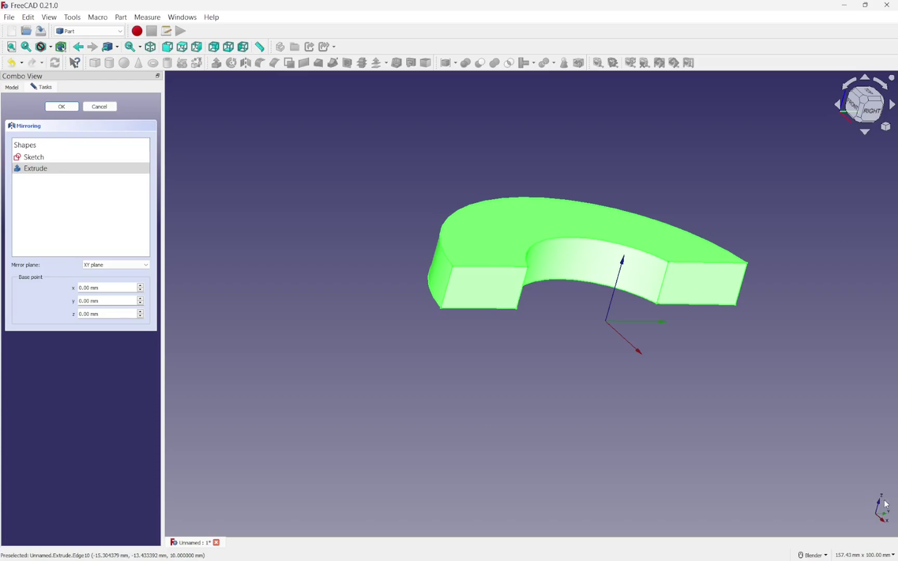
click(105, 265)
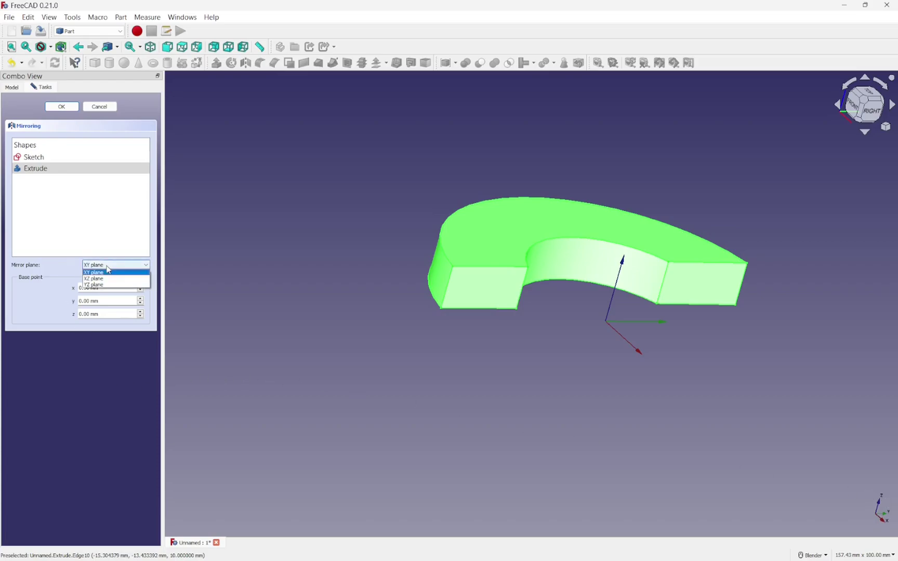
scroll(106, 288, up, 1)
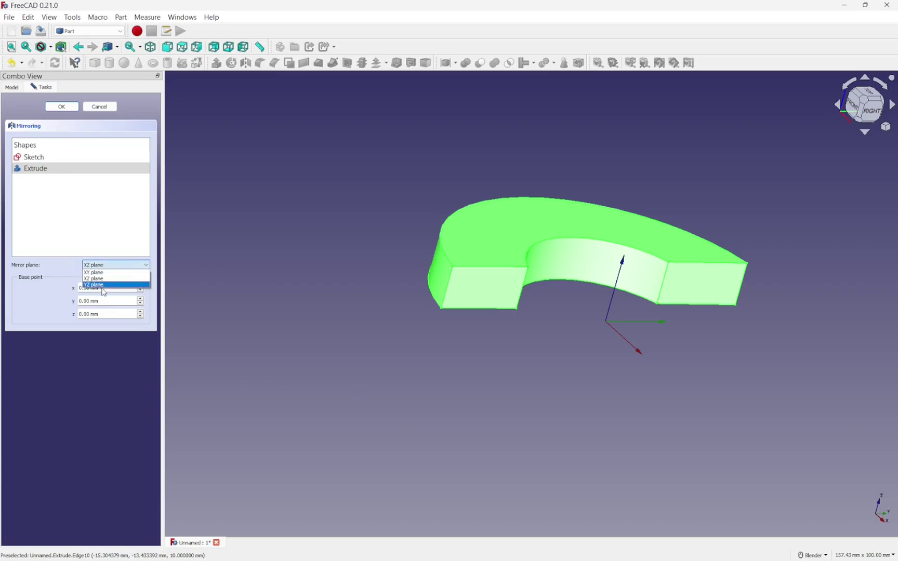
click(103, 285)
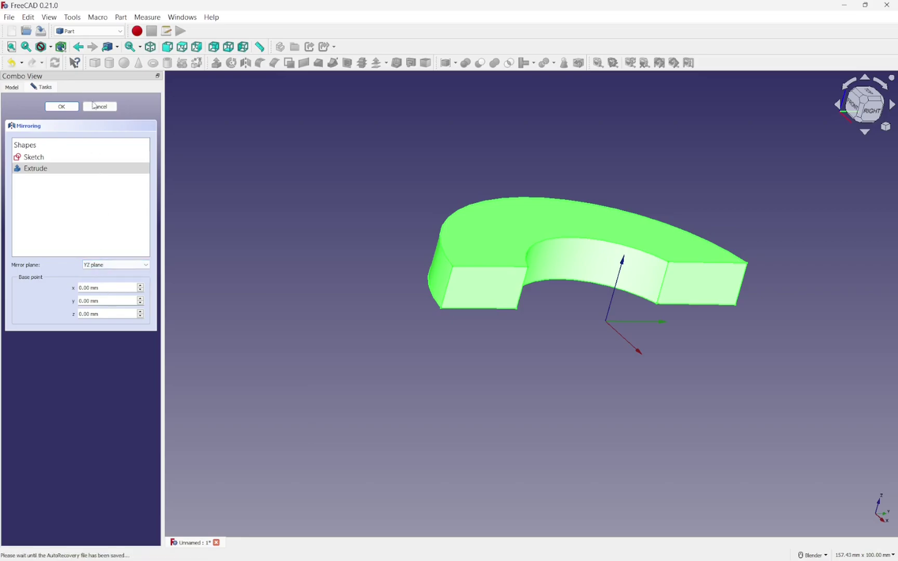
click(63, 107)
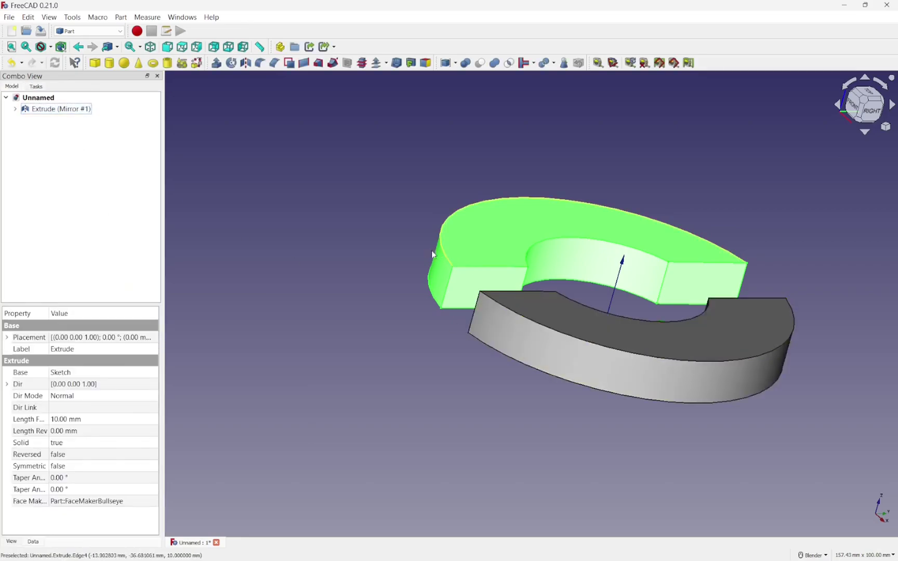
Open the Extrude mirror's plane for interactive editing and shift its base point to about Y -7.09 mm, Z 6.89 mm
middle_drag(384, 238, 408, 280)
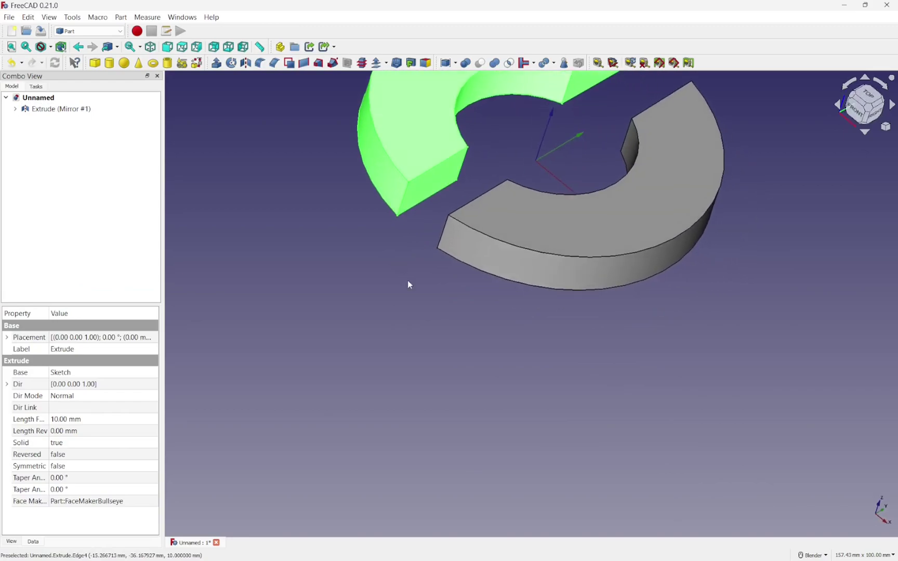
scroll(408, 280, down, 3)
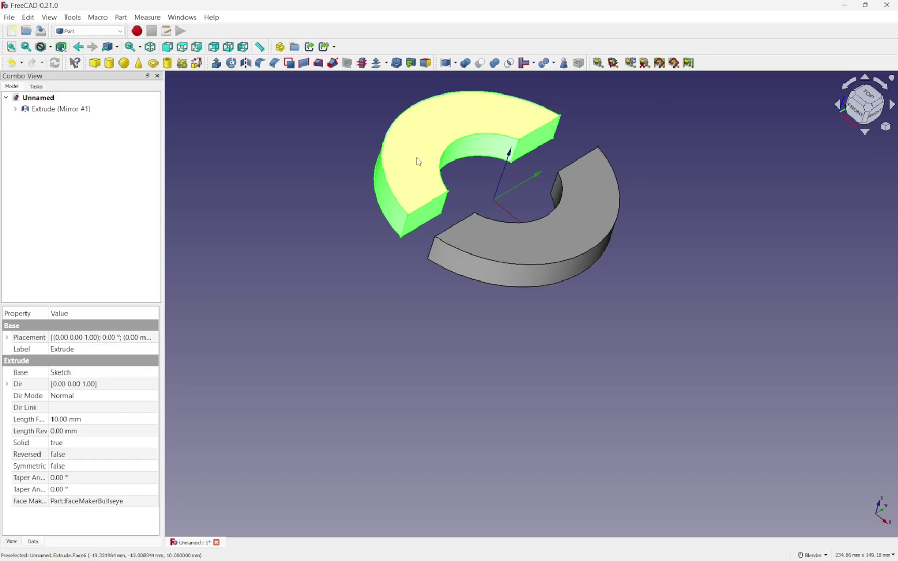
double_click(35, 110)
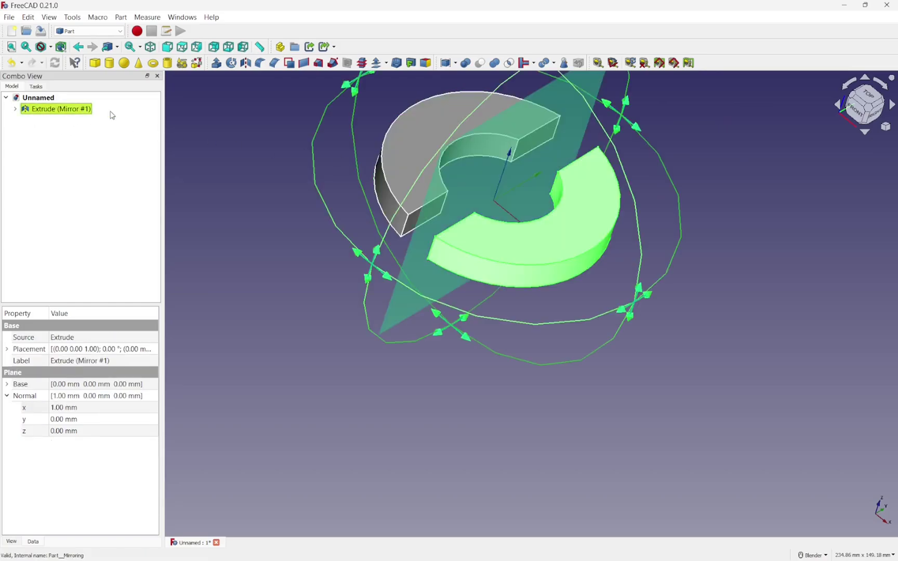
scroll(537, 248, down, 2)
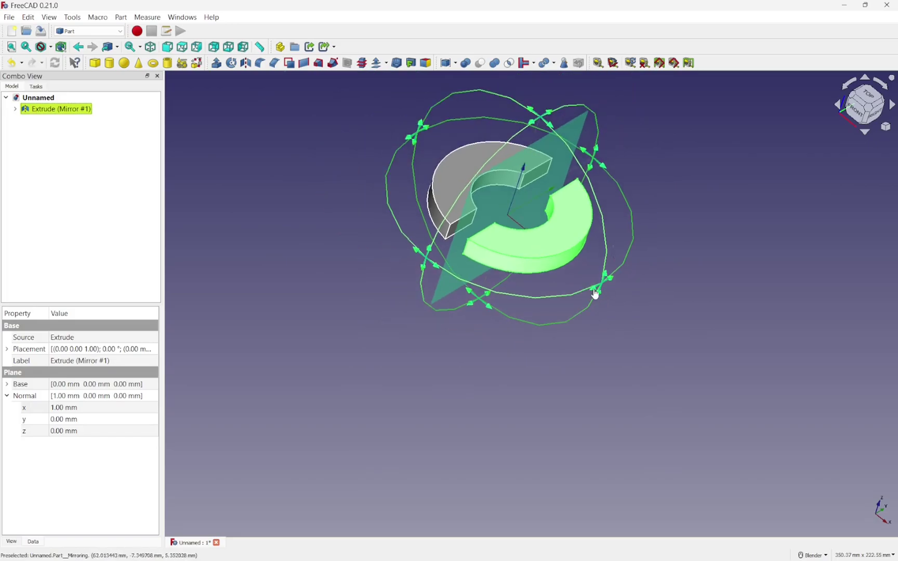
mouse_move(596, 293)
mouse_down()
mouse_move(564, 301)
mouse_move(587, 297)
mouse_up()
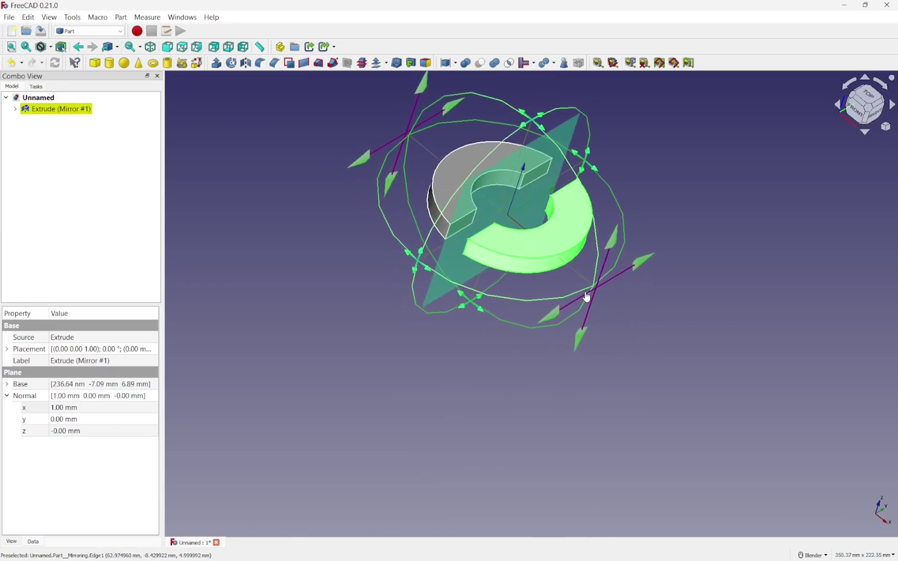
Rotate the mirror plane about Z to a normal of about 0.99, 0.16, 0, tilt it further out of vertical, and end plane editing
drag(465, 304, 485, 311)
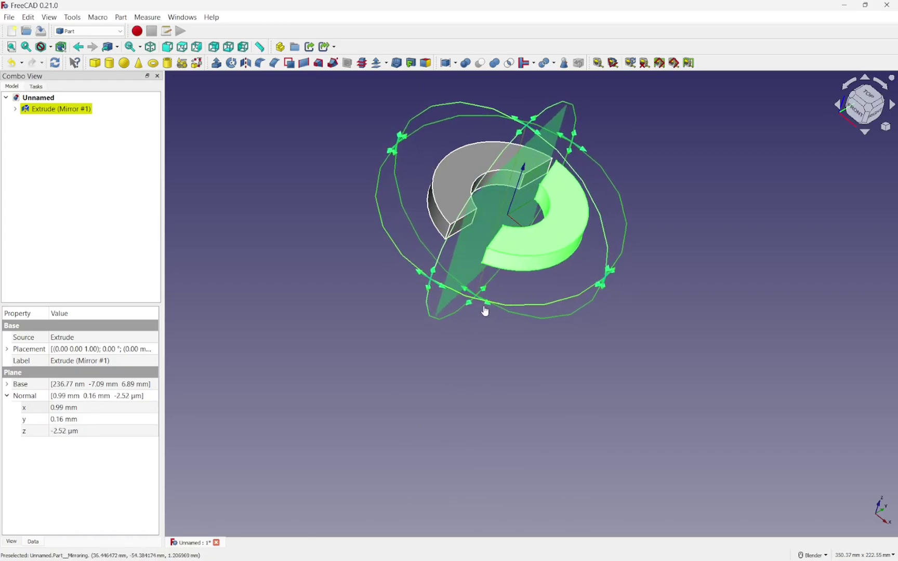
drag(618, 268, 581, 274)
click(255, 151)
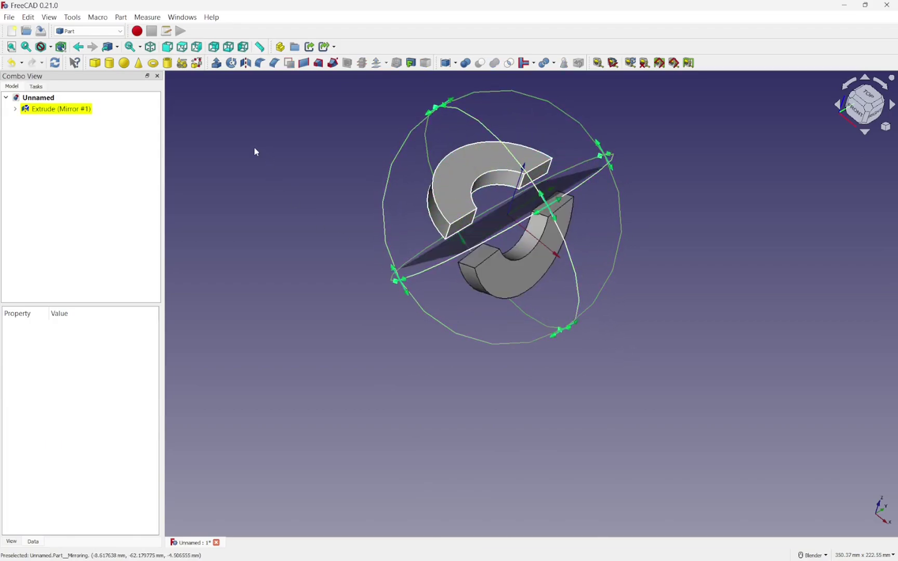
click(241, 120)
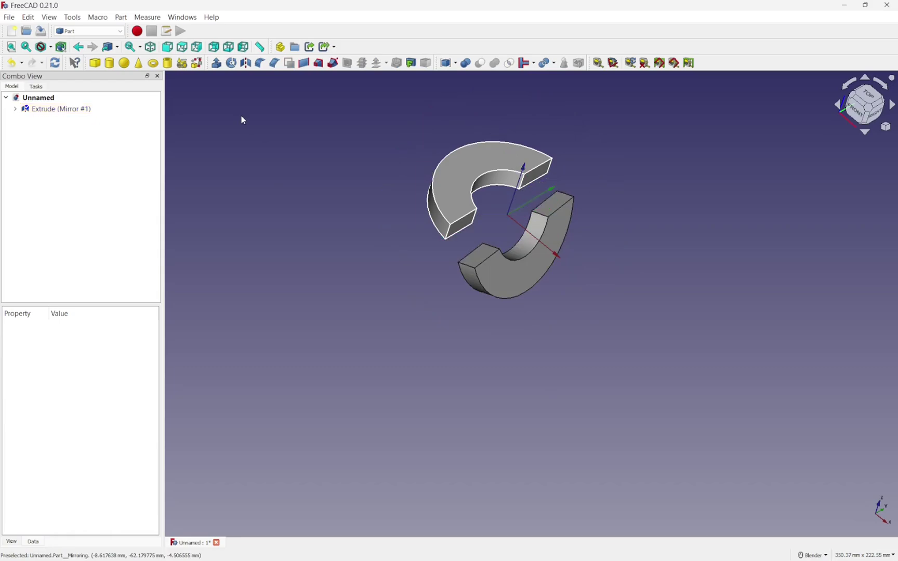
middle_drag(471, 345, 438, 331)
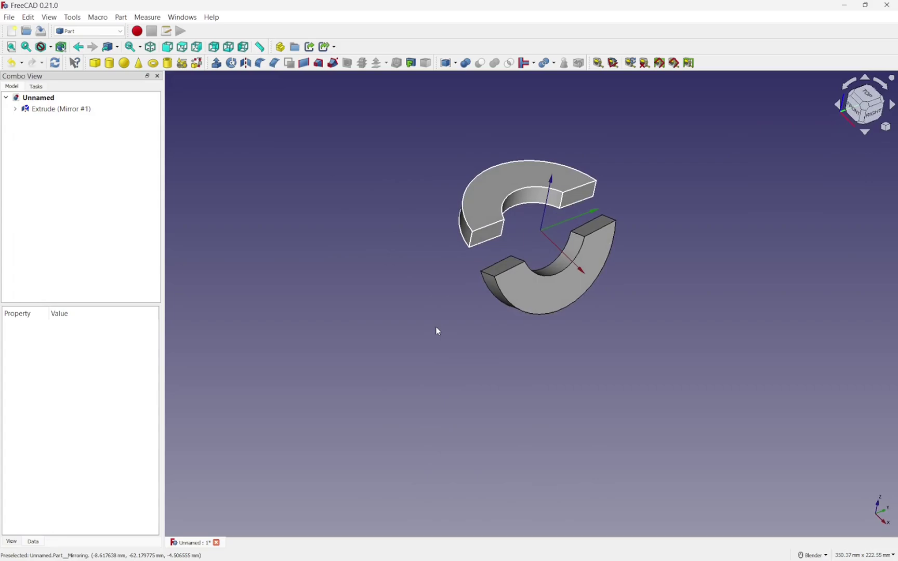